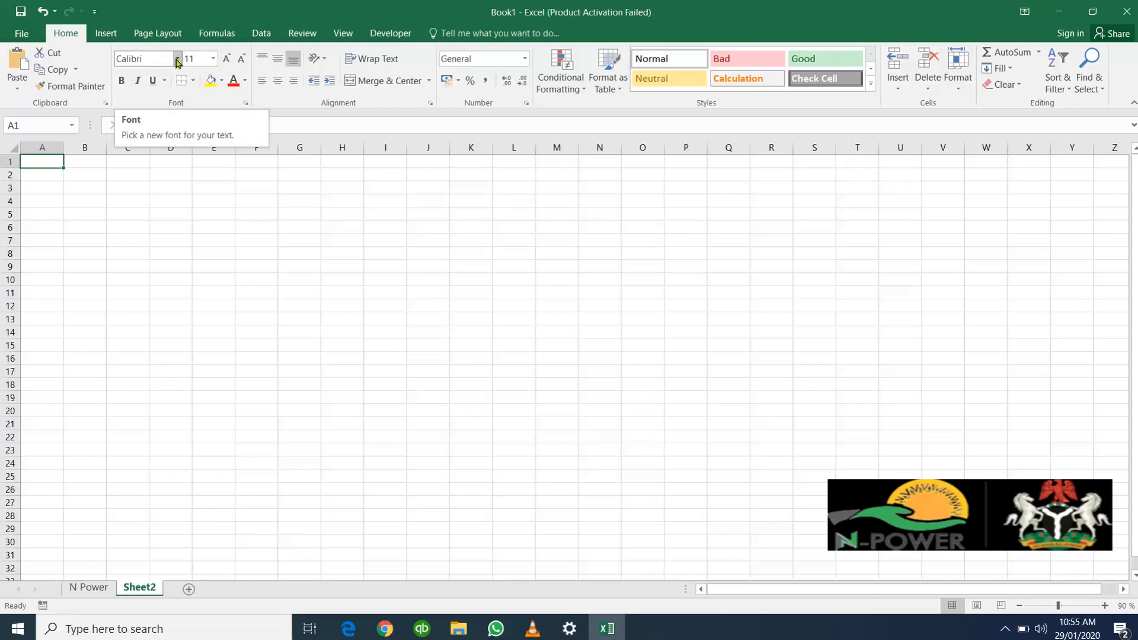
Step: Enter "This is a house" in cell B3
left_click(91, 185)
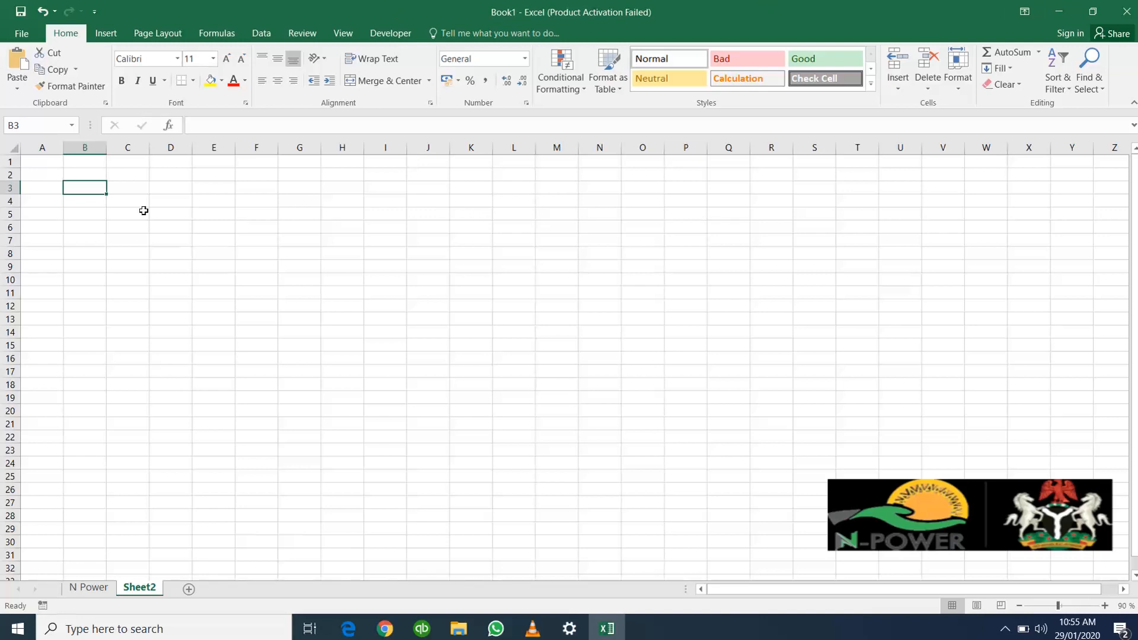
double_click(86, 187)
type("T")
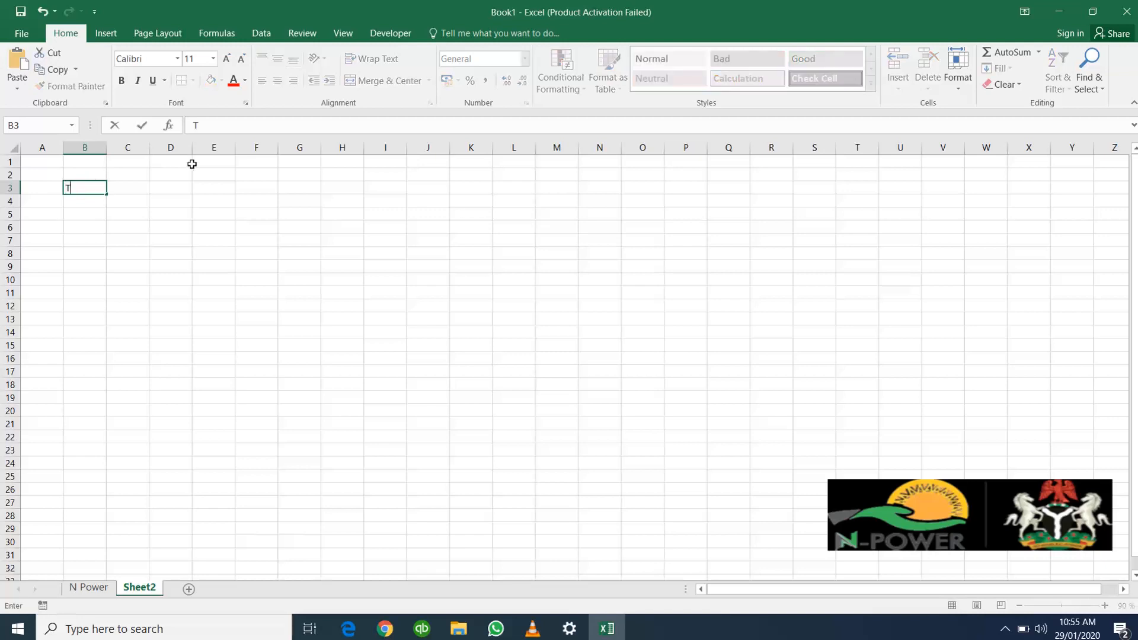
type("his is a house")
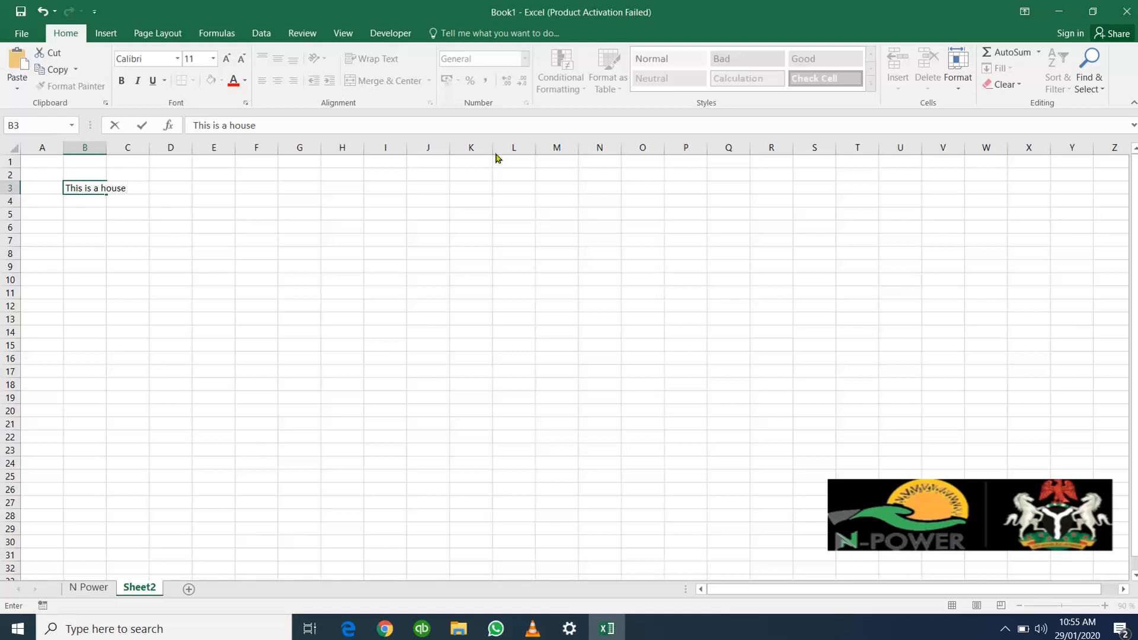
left_click(318, 334)
Step: Make the text in cell B3 bold and set its font size to 16
left_click(78, 189)
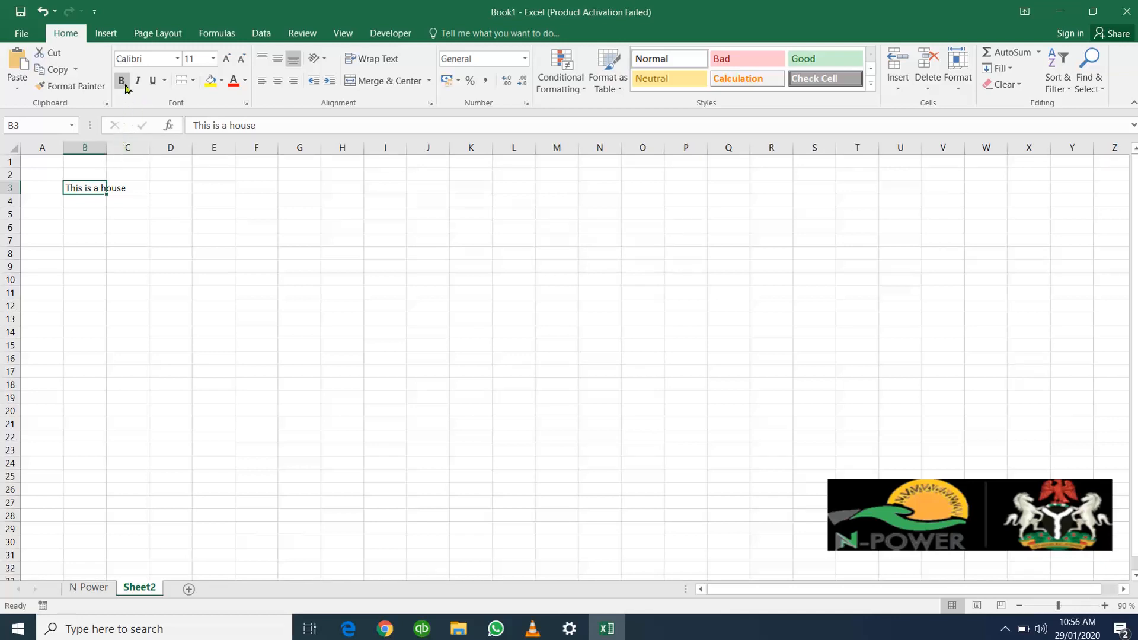
left_click(90, 215)
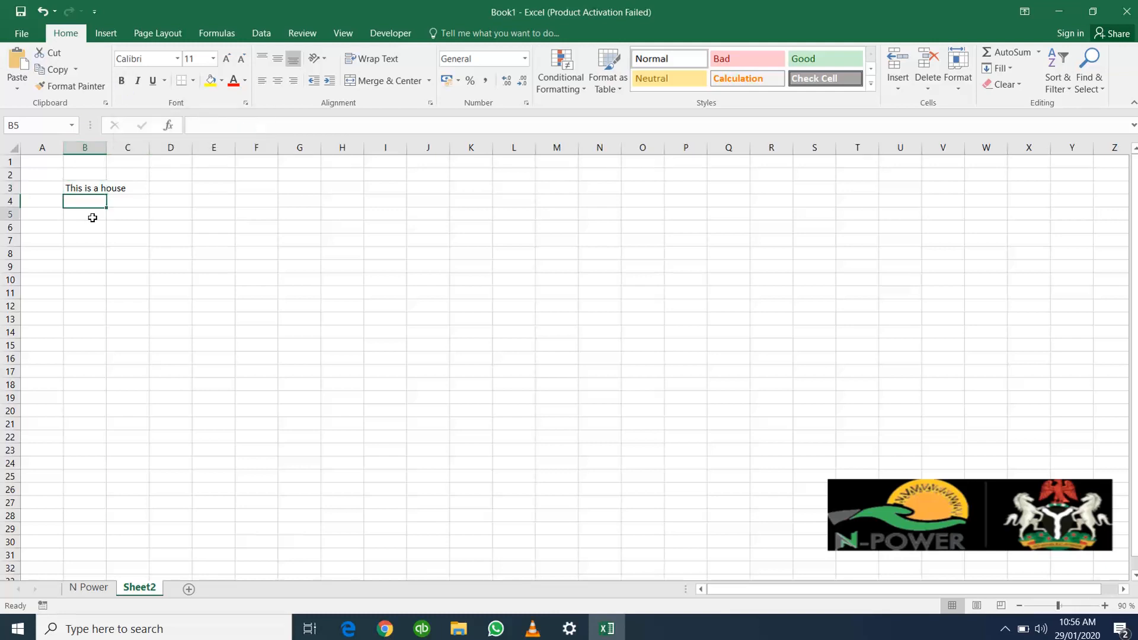
left_click(87, 187)
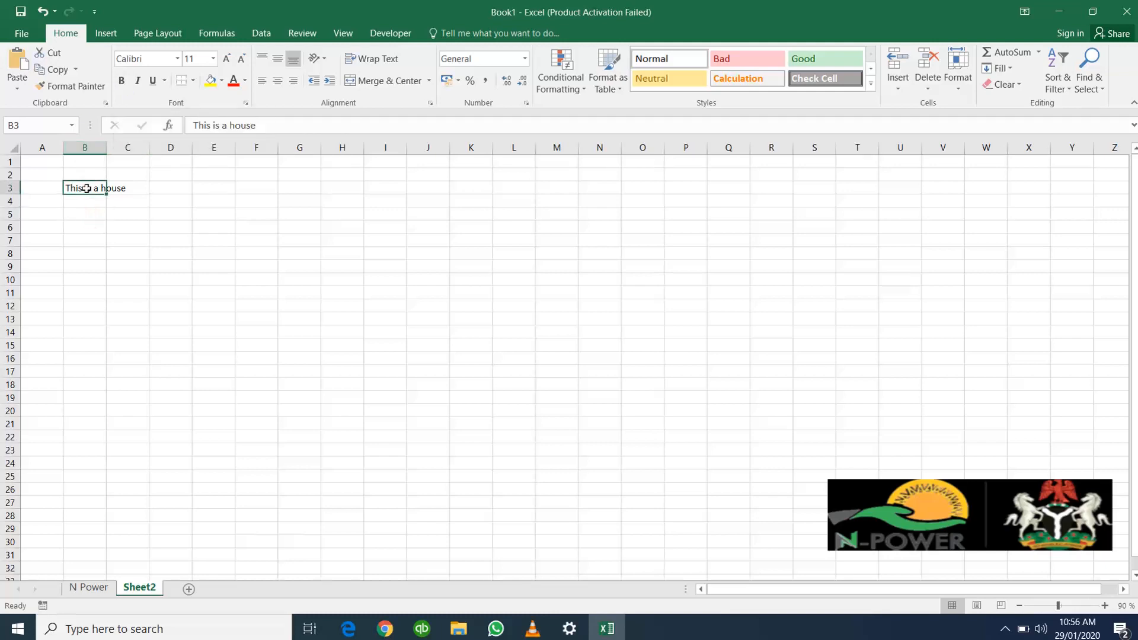
left_click(123, 81)
left_click(212, 59)
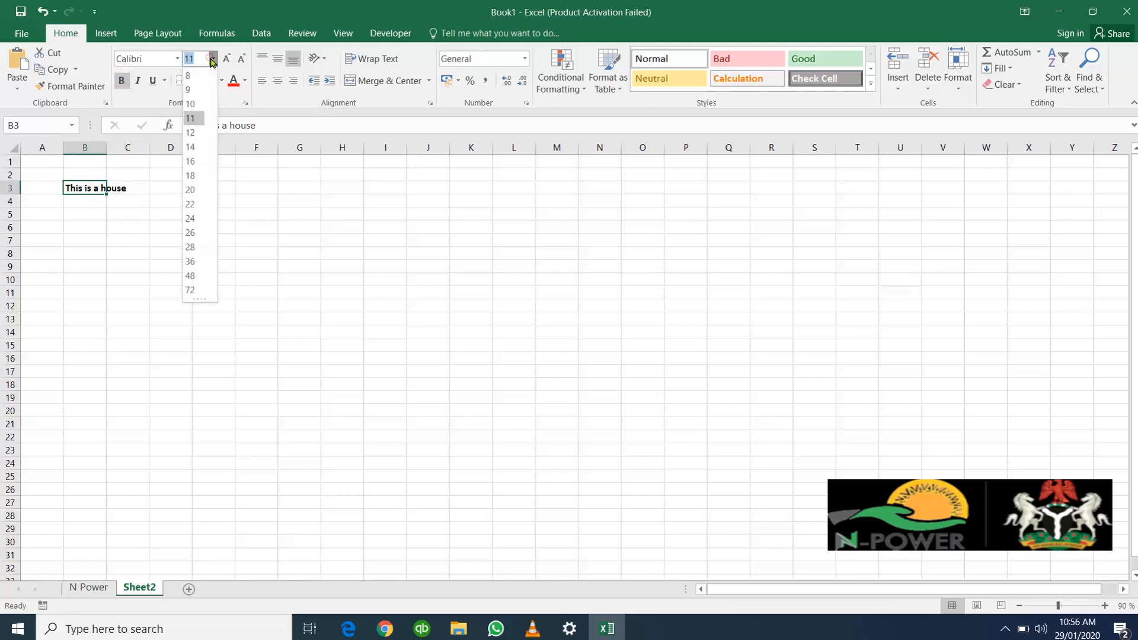
left_click(190, 161)
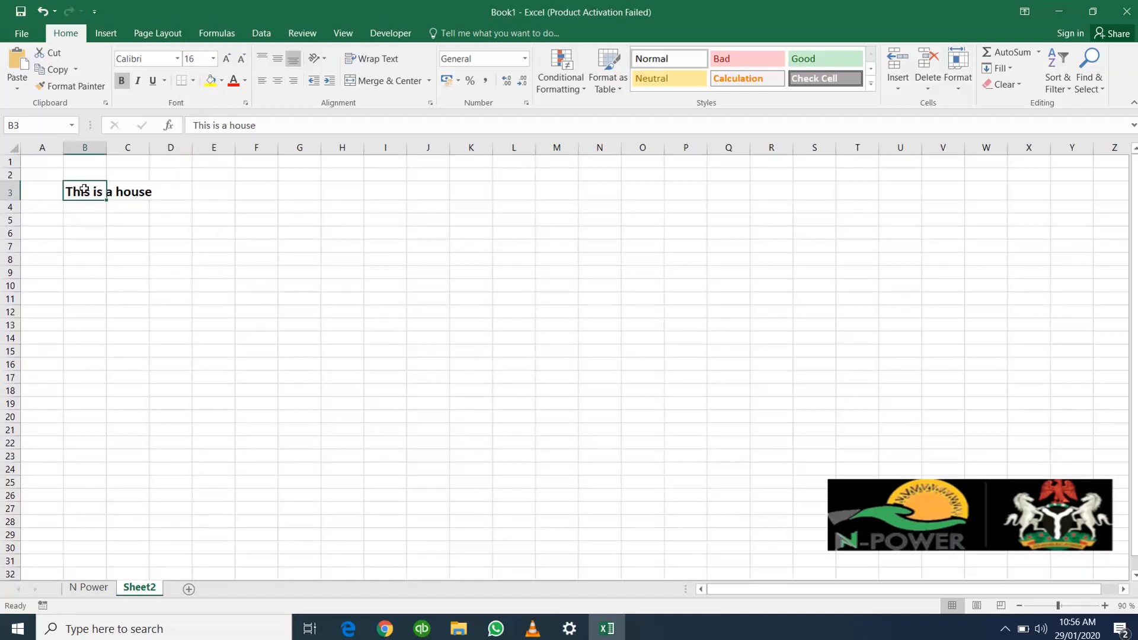
Step: Italicize and underline the text in cell B3
left_click(136, 87)
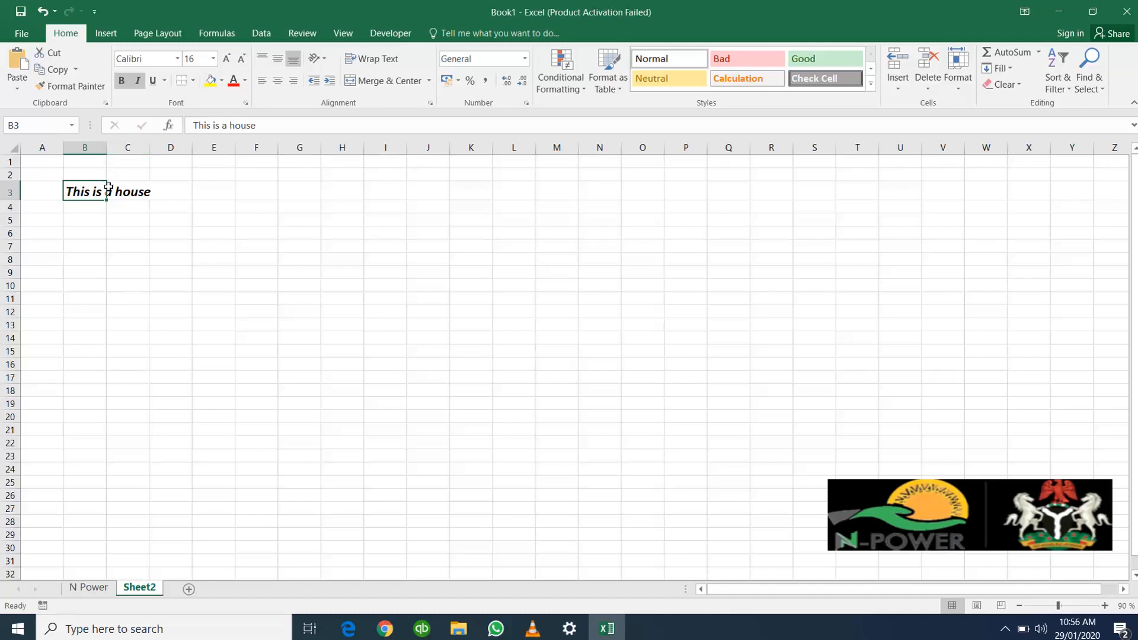
left_click(150, 84)
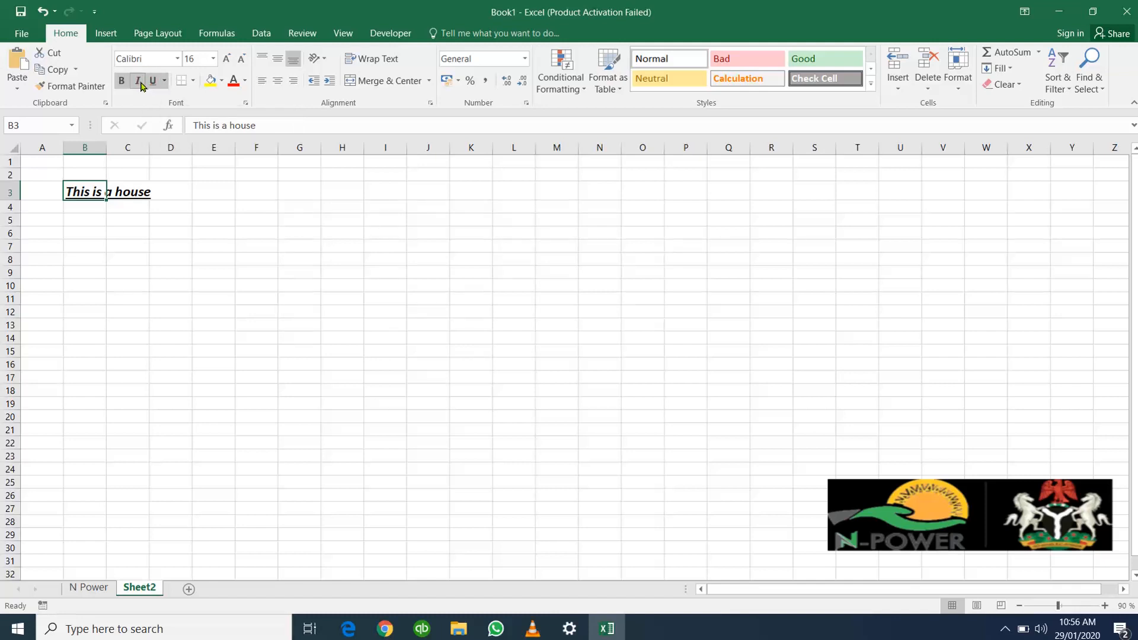
Step: Remove the underline, italic and bold formatting from the text in cell B3
left_click(152, 82)
left_click(138, 82)
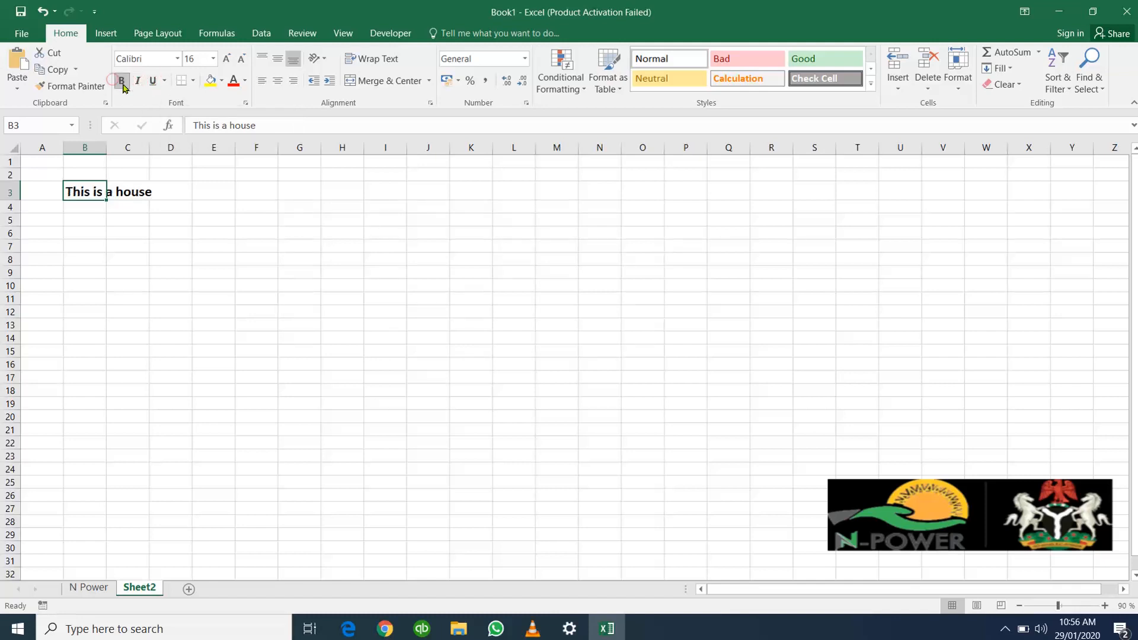
left_click(122, 83)
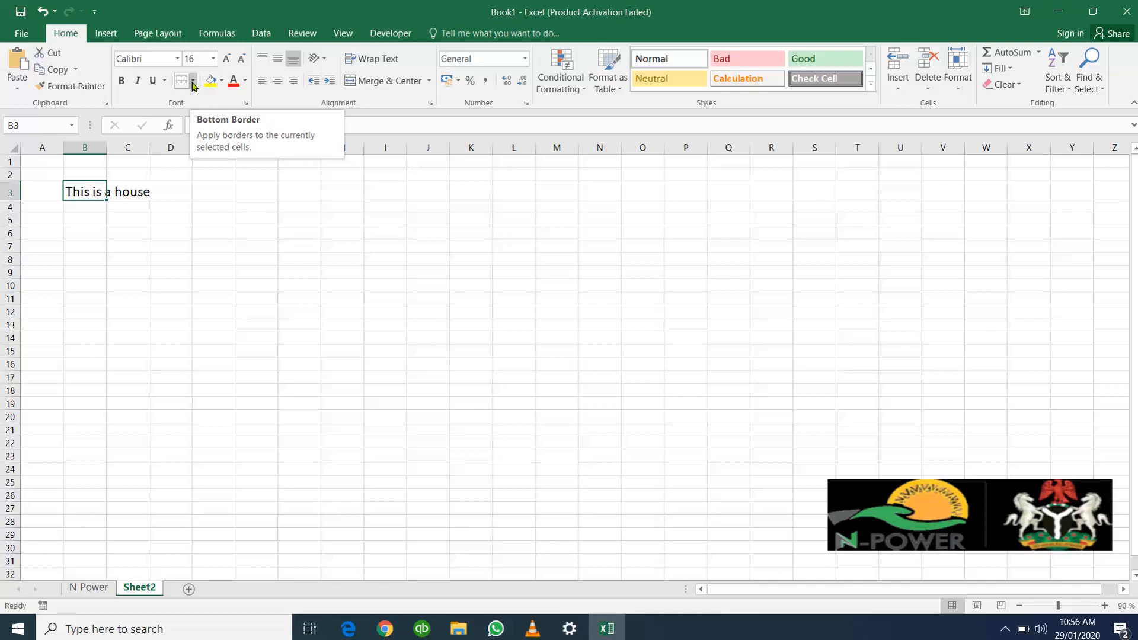
Step: Apply thick outside borders to cell B3
left_click(194, 85)
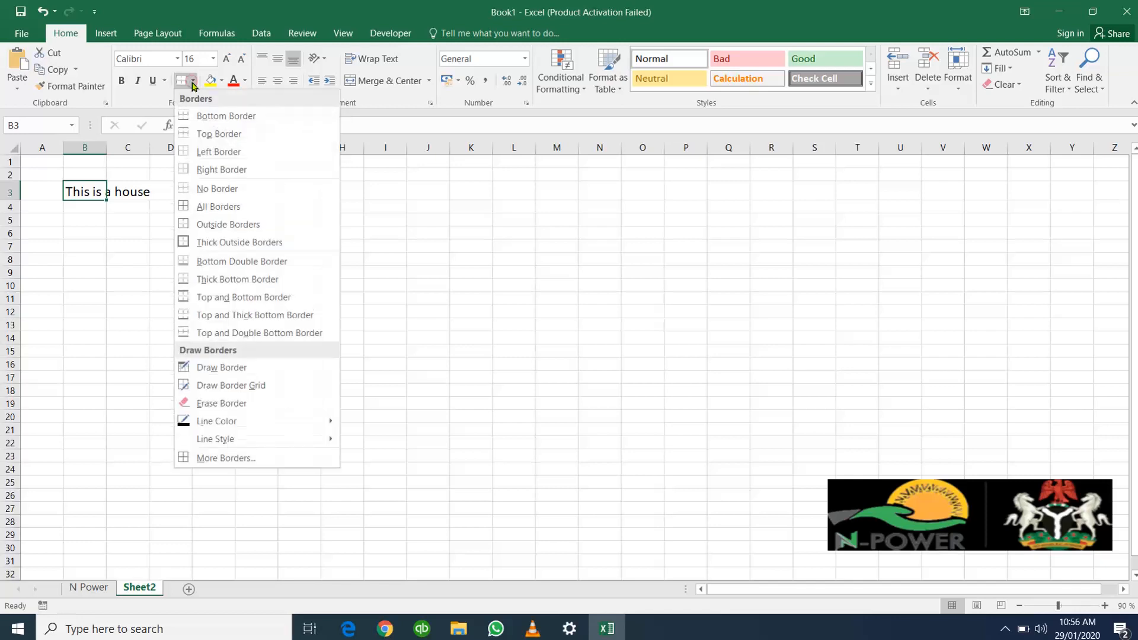
left_click(219, 243)
left_click(159, 231)
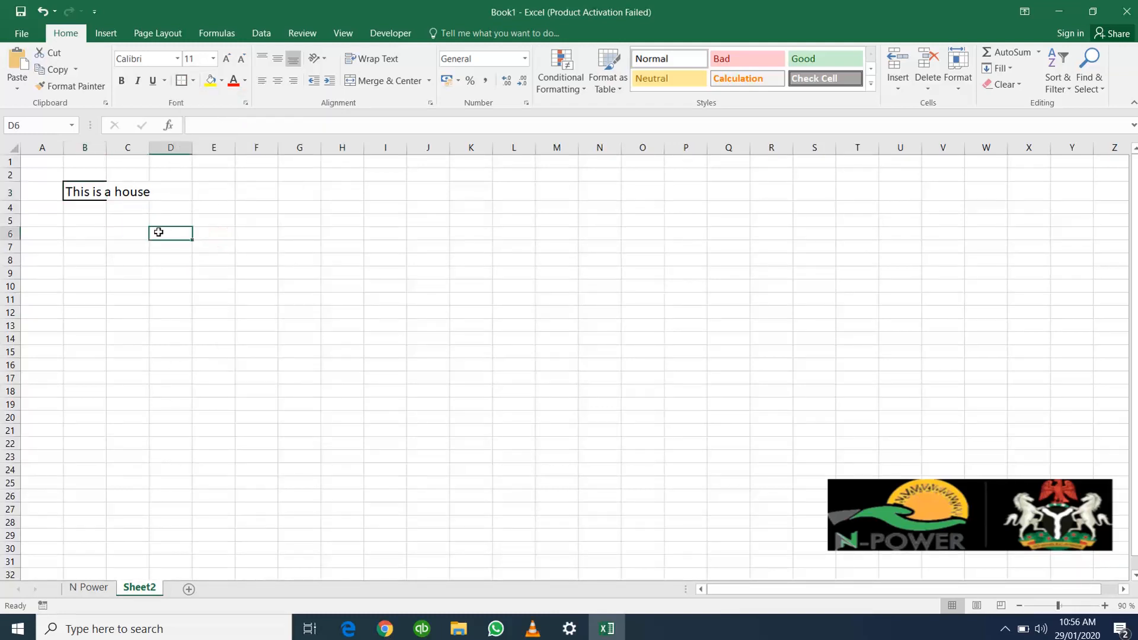
left_click(91, 186)
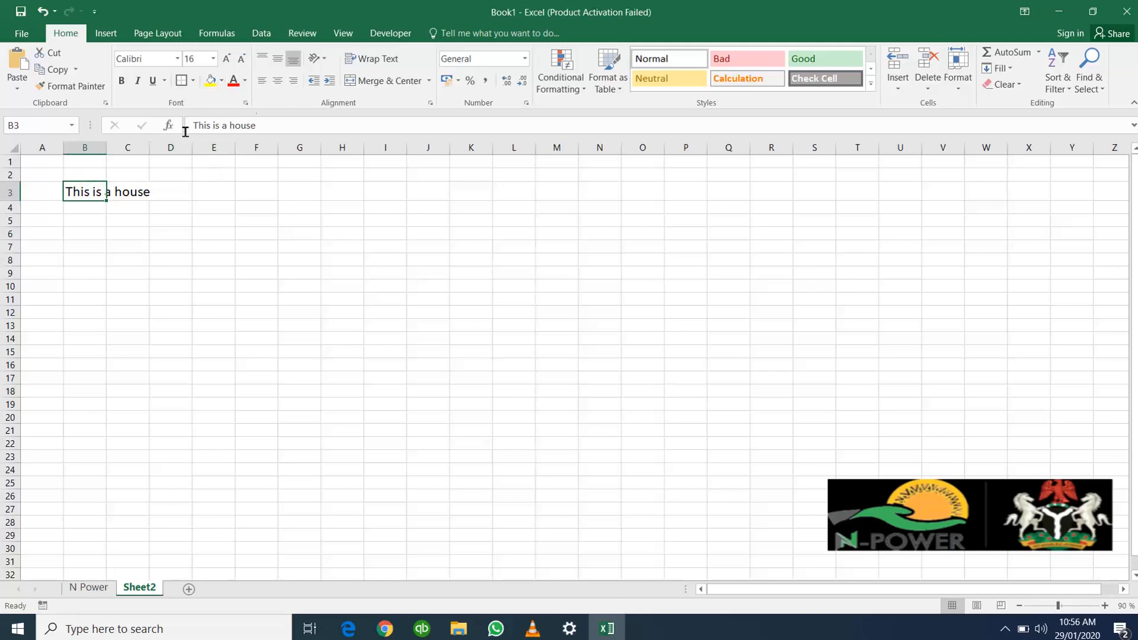
left_click(99, 229)
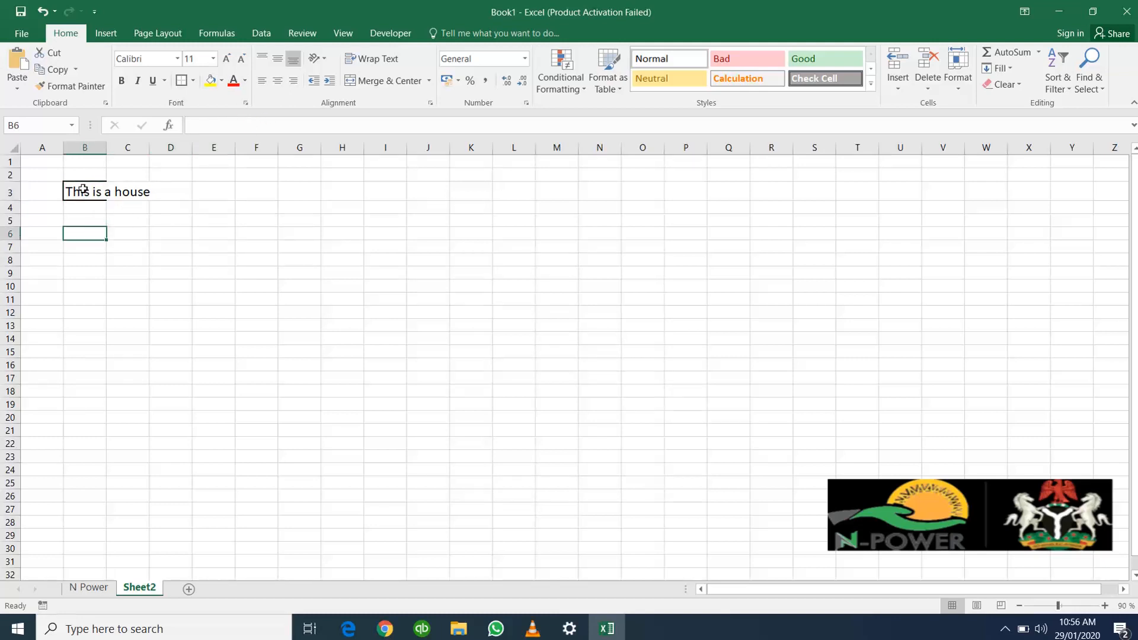
left_click(83, 189)
left_click(144, 187)
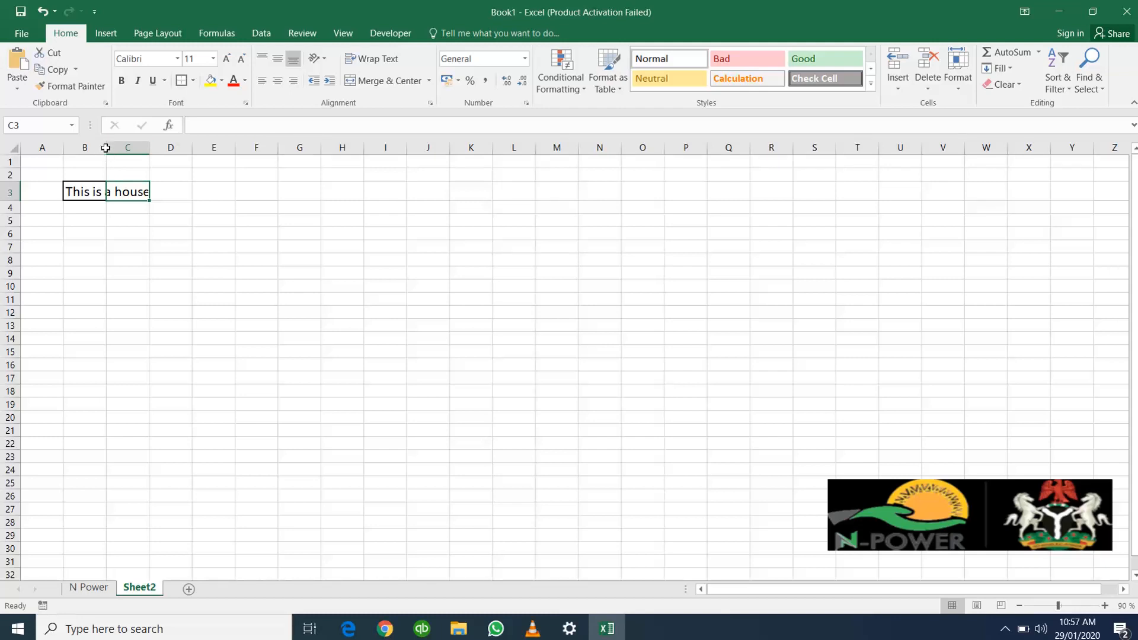
Step: Widen column B to about 21.44 (200 pixels) and auto-fit it to its text
left_click_drag(106, 149, 171, 151)
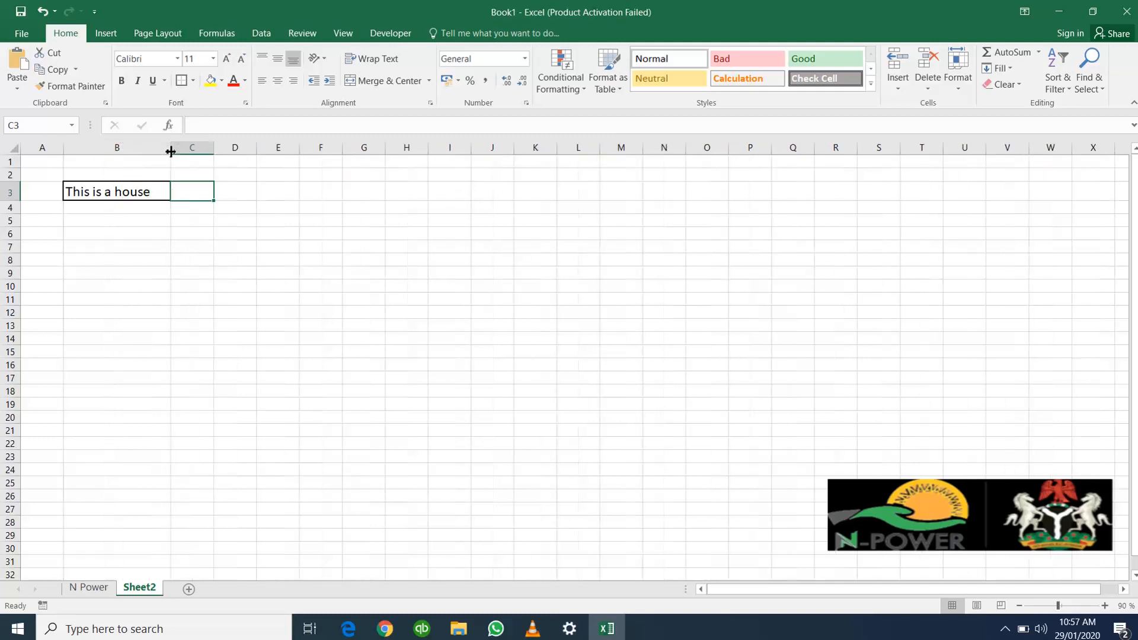
left_click(217, 222)
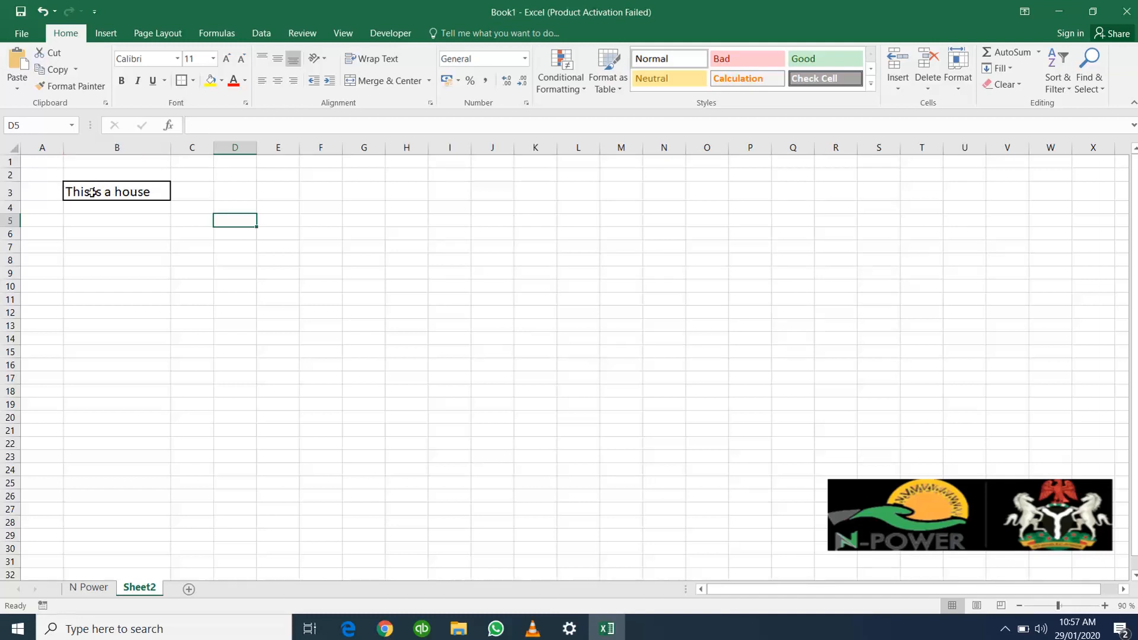
double_click(171, 146)
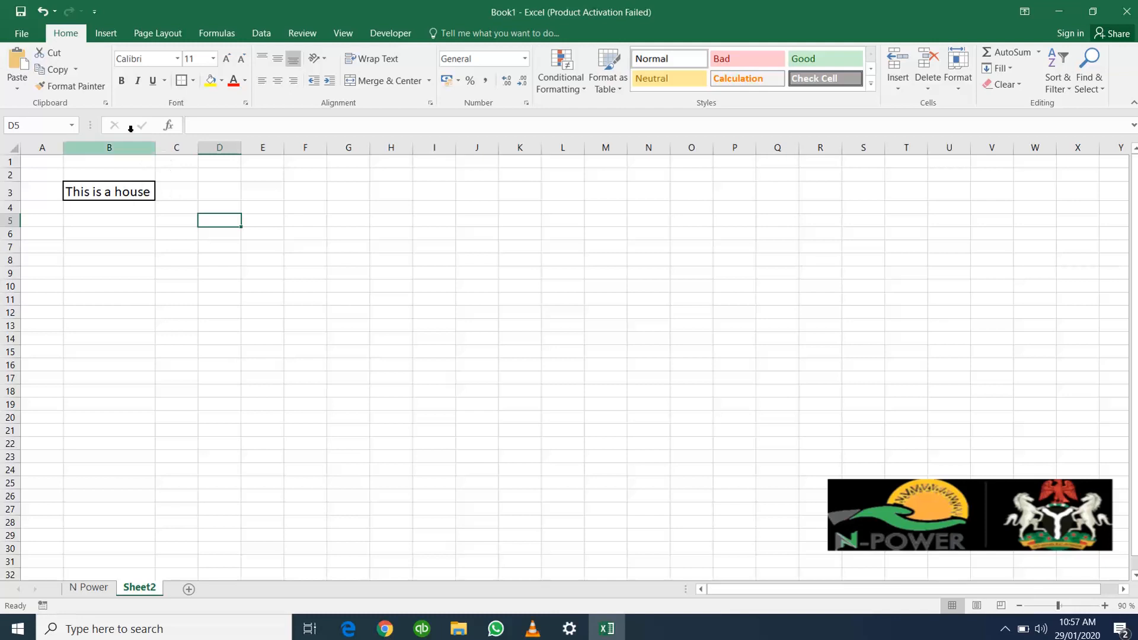
Step: Undo both width changes to column B
left_click(42, 11)
left_click(41, 11)
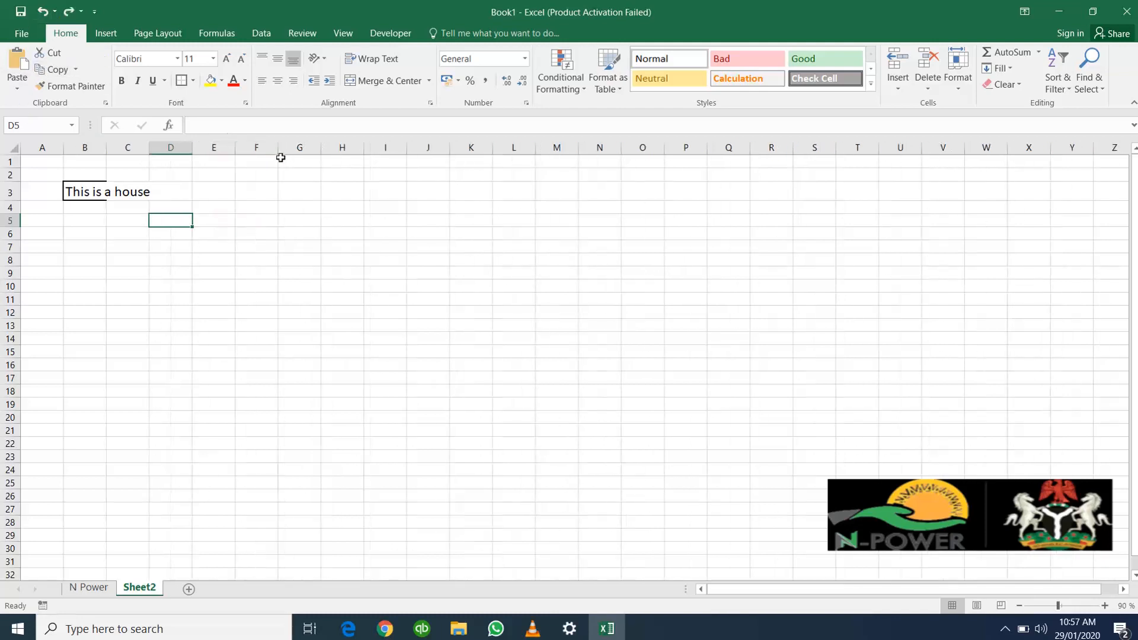
Step: Merge and center cells B3 and C3 so the sentence spans both columns
left_click(84, 186)
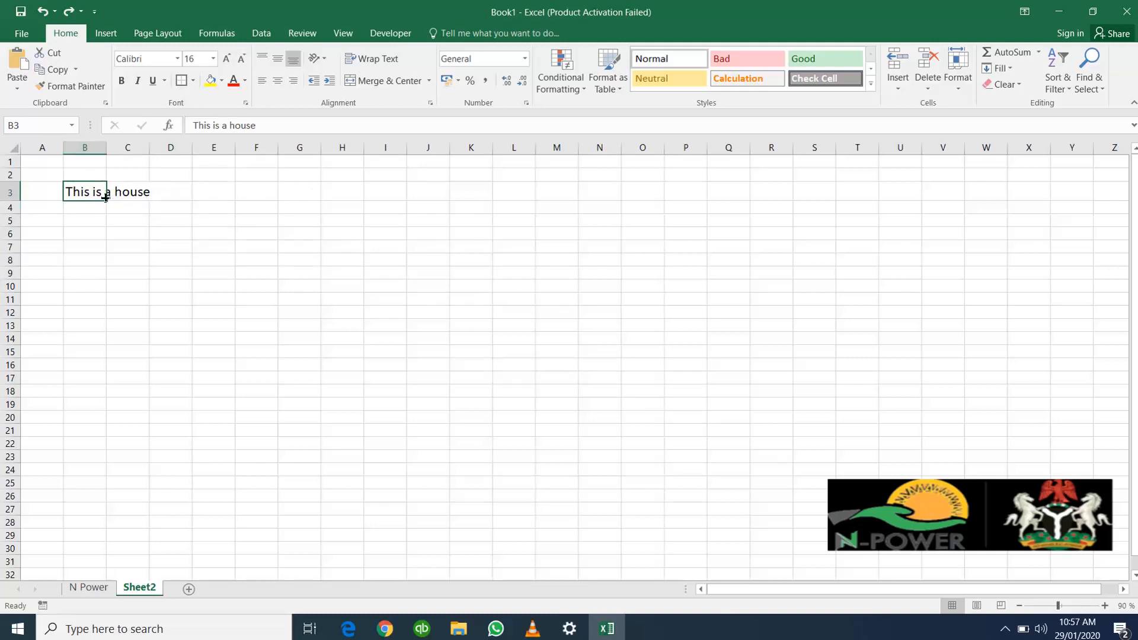
left_click_drag(87, 192, 126, 191)
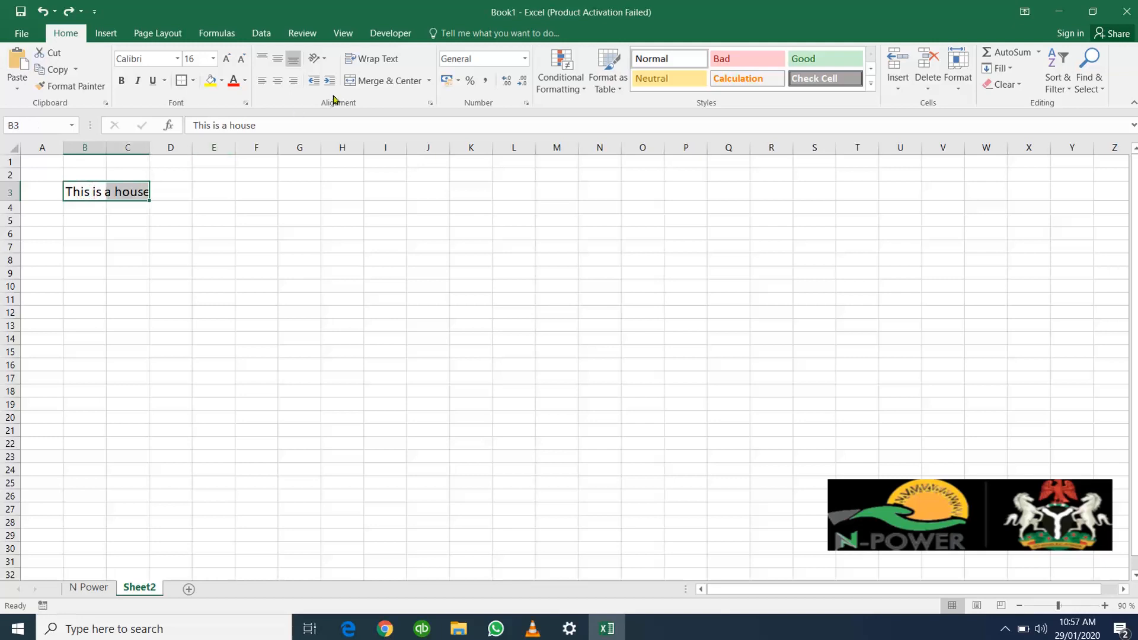
left_click(395, 82)
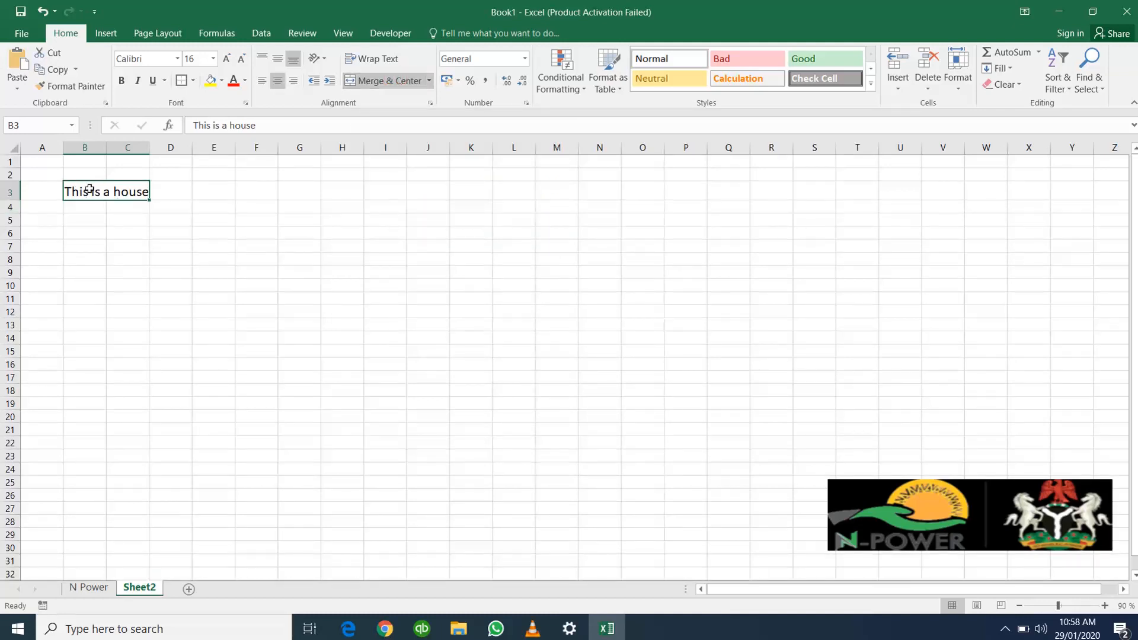
key("ctrl+z")
left_click(254, 217)
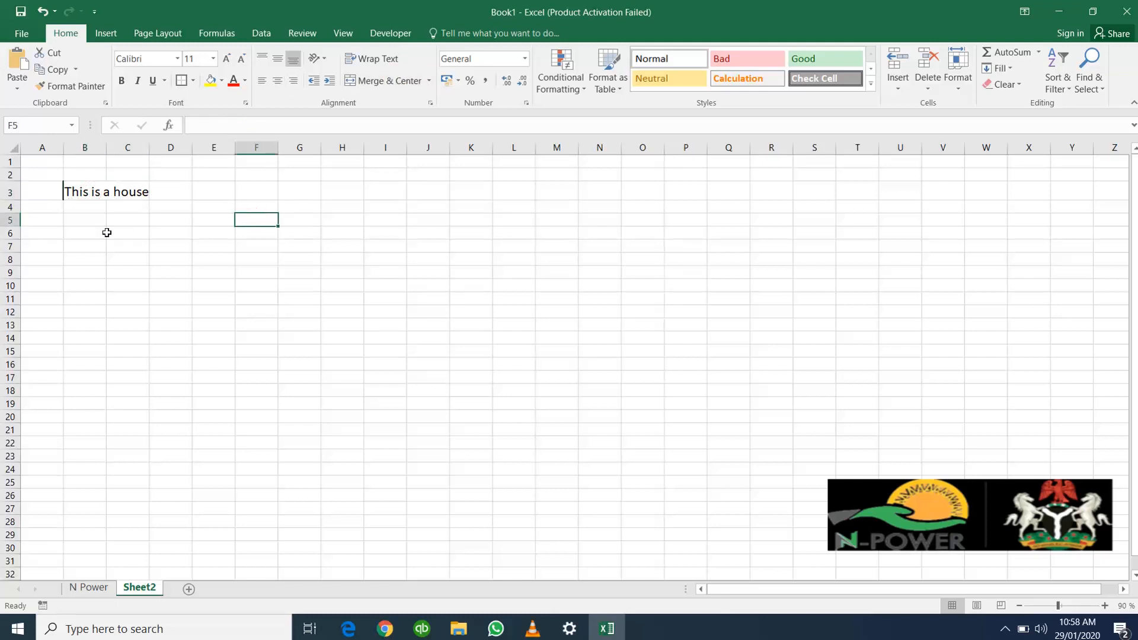
mouse_move(217, 189)
left_mouse_down()
mouse_move(518, 184)
mouse_move(218, 185)
left_mouse_up()
left_click_drag(206, 251, 498, 241)
left_click(228, 201)
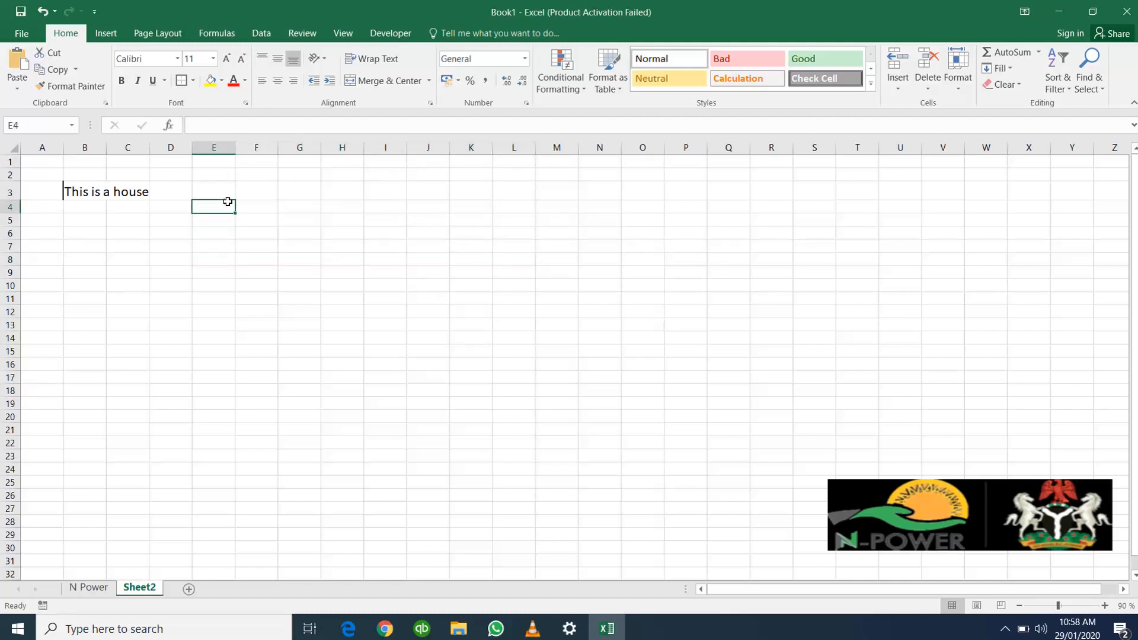
left_click_drag(227, 201, 449, 203)
left_click(209, 244)
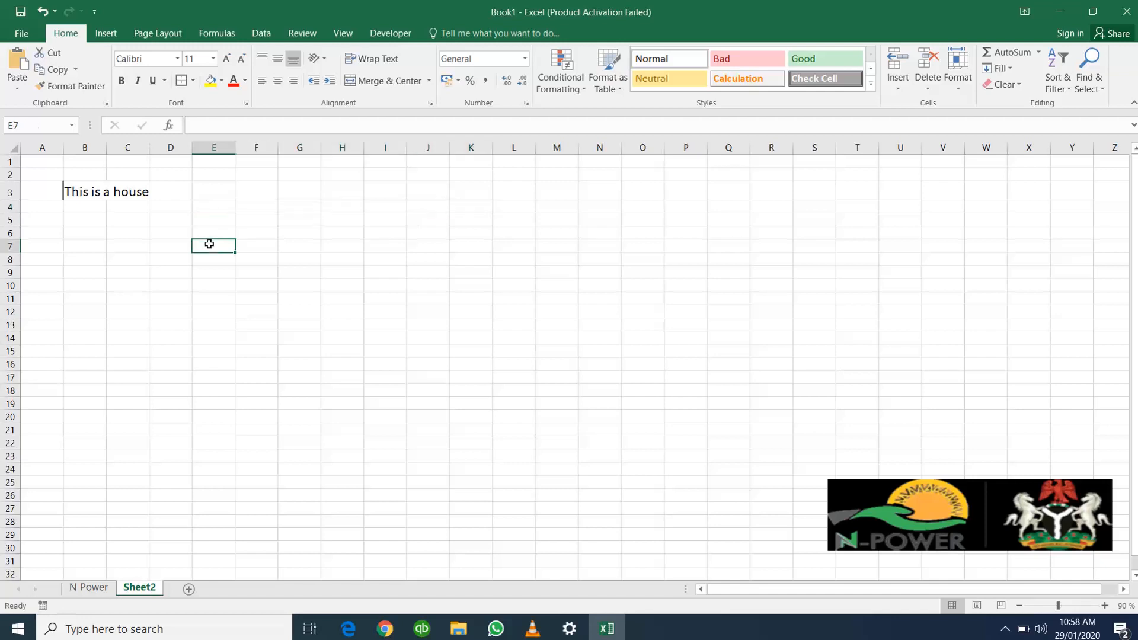
left_click_drag(209, 244, 480, 241)
left_click(202, 276)
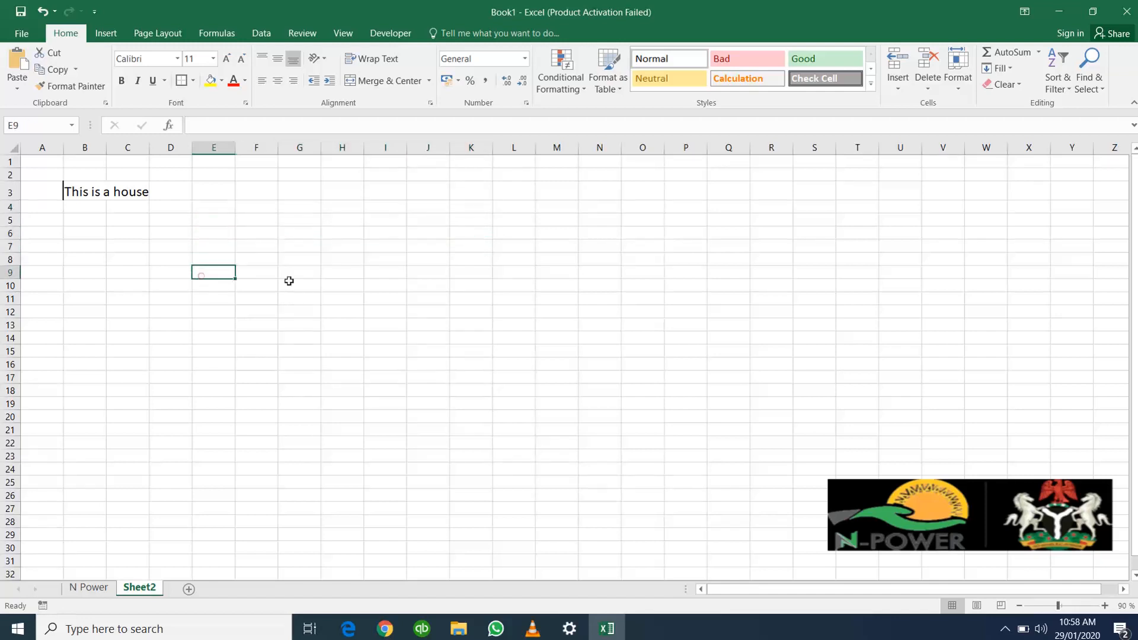
left_click_drag(288, 281, 425, 272)
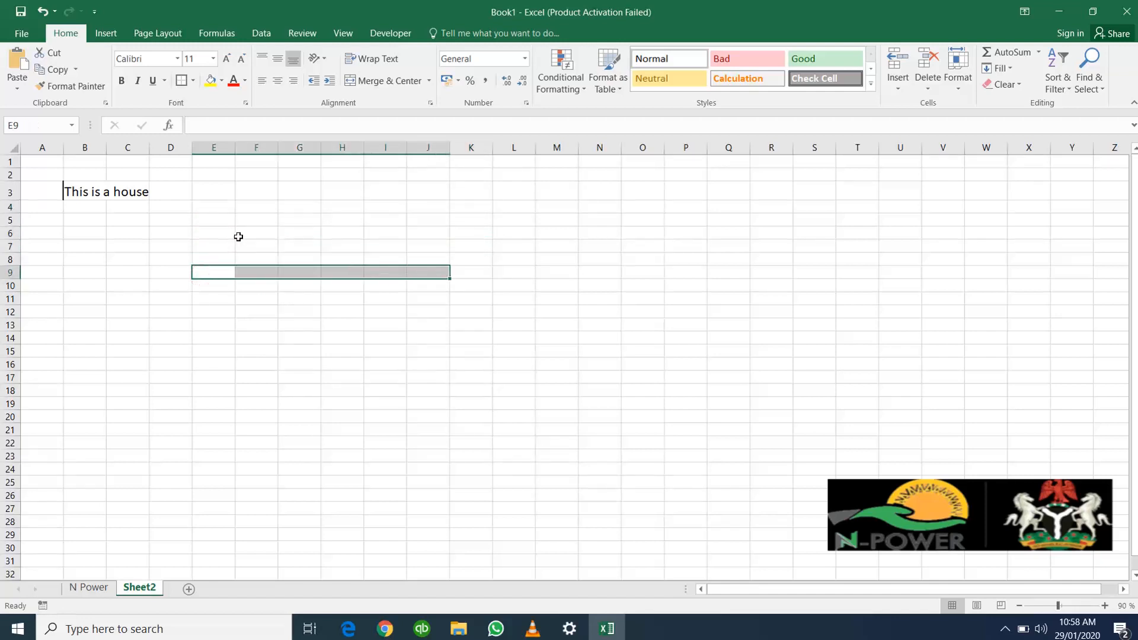
left_click(209, 226)
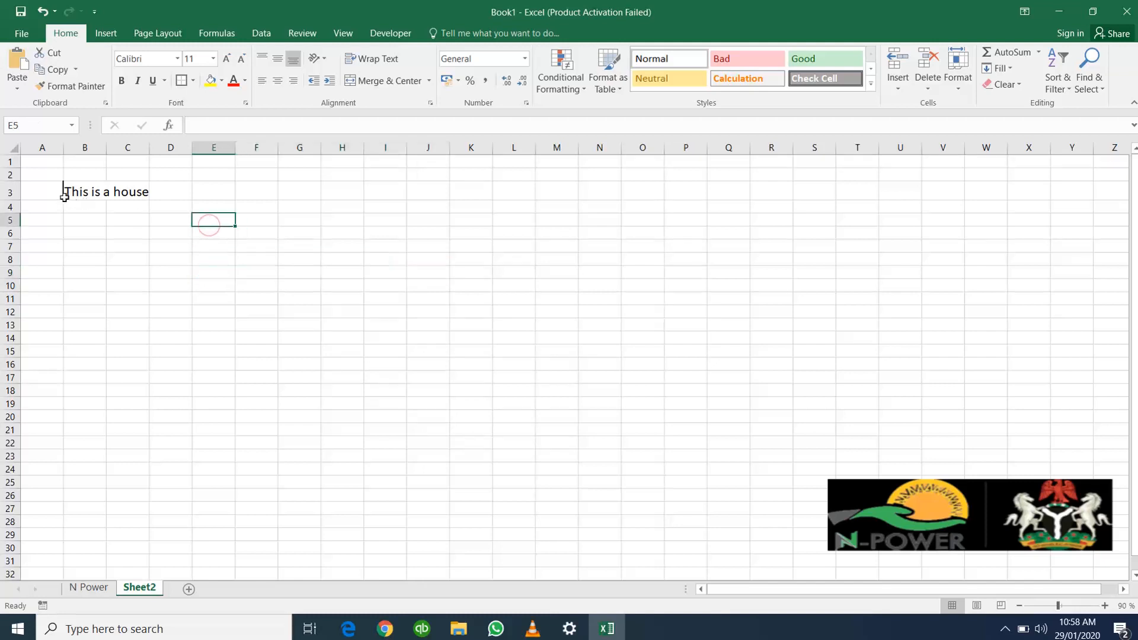
Step: Unmerge cells B3 and C3, and open cell B3 for editing
left_click(85, 191)
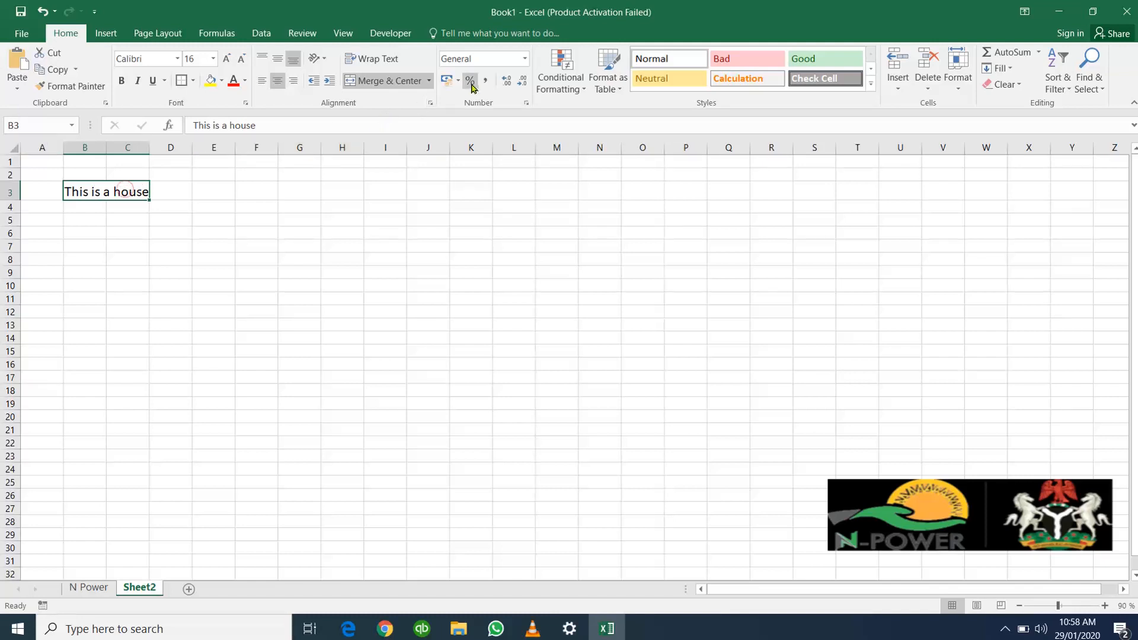
left_click(428, 80)
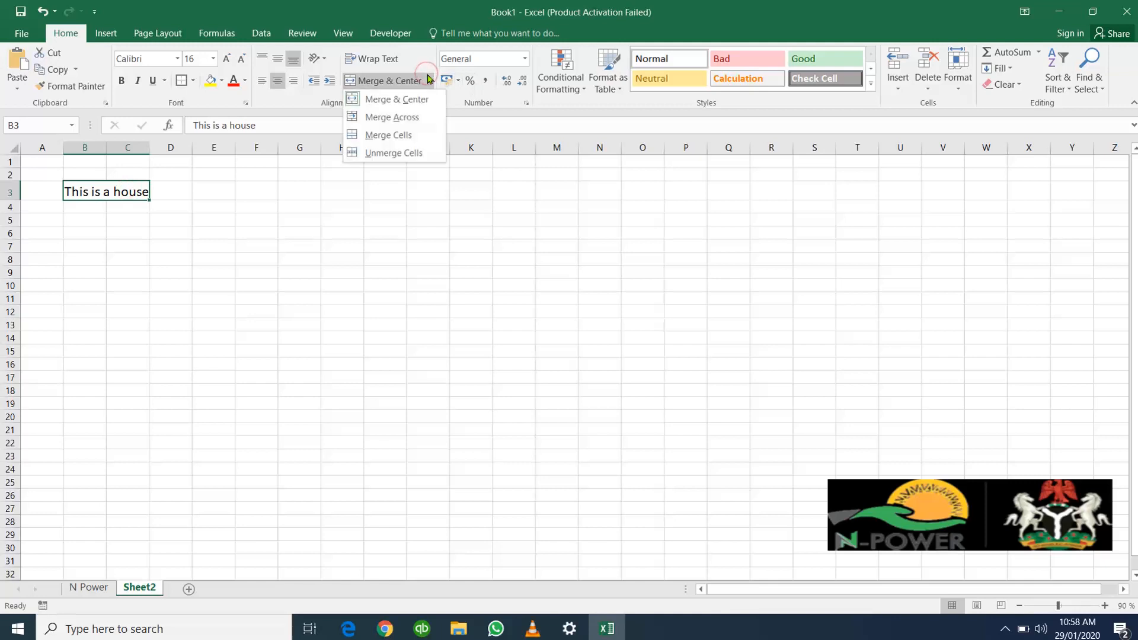
left_click(423, 154)
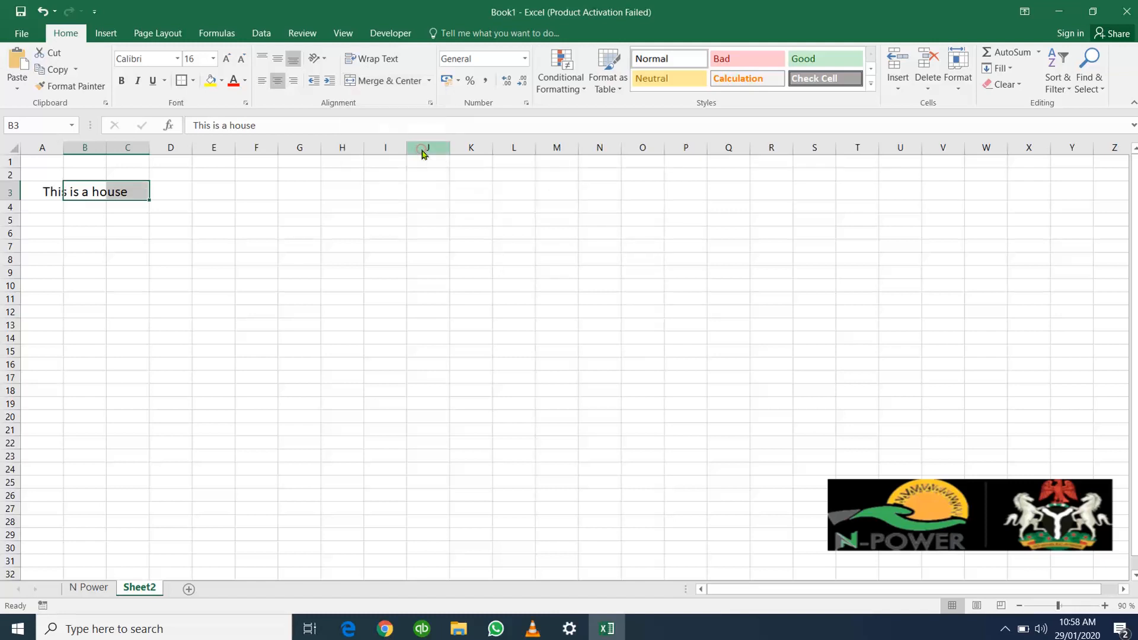
left_click(158, 195)
left_click(100, 196)
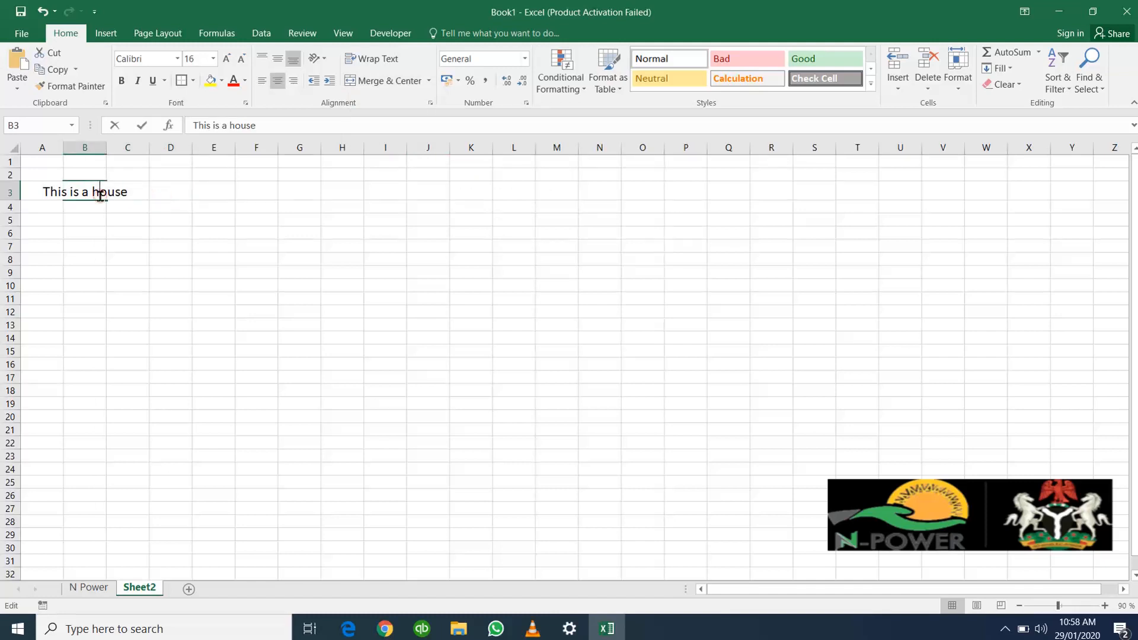
Step: Inspect cells A3, B3 and C3 to check which one holds the overflowing sentence
double_click(98, 192)
left_click(31, 190)
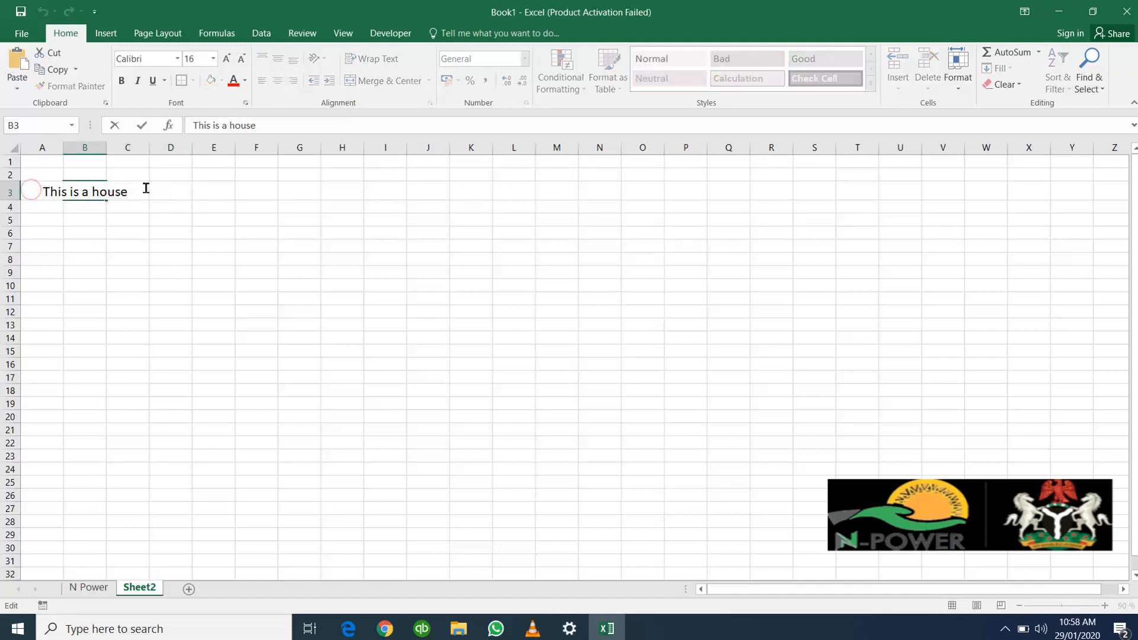
left_click(189, 202)
left_click(59, 183)
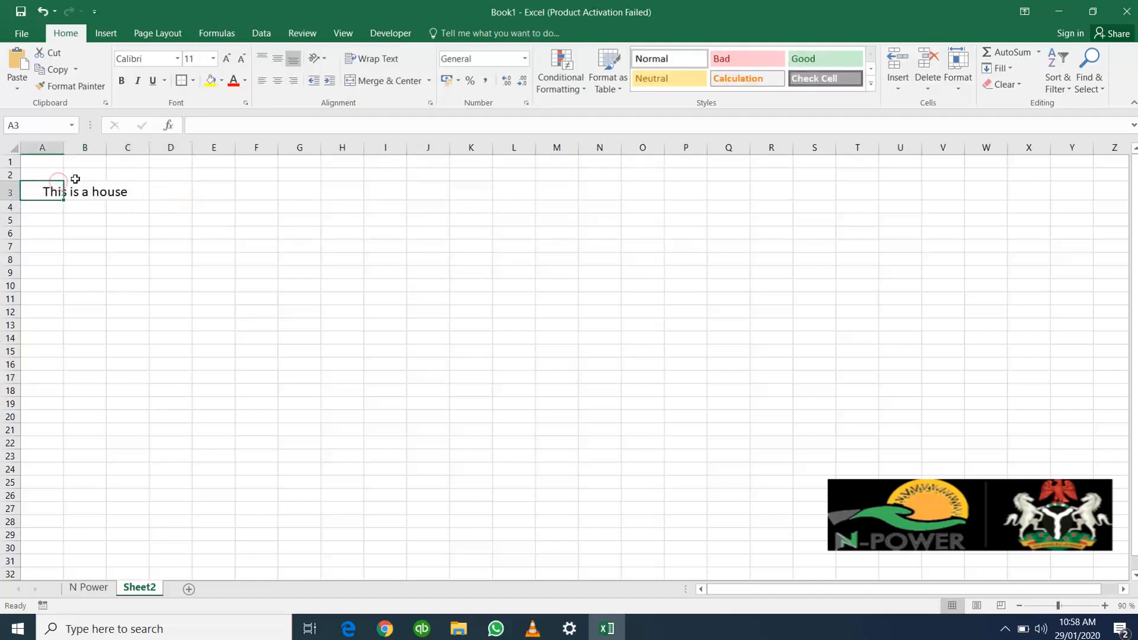
double_click(87, 189)
double_click(50, 189)
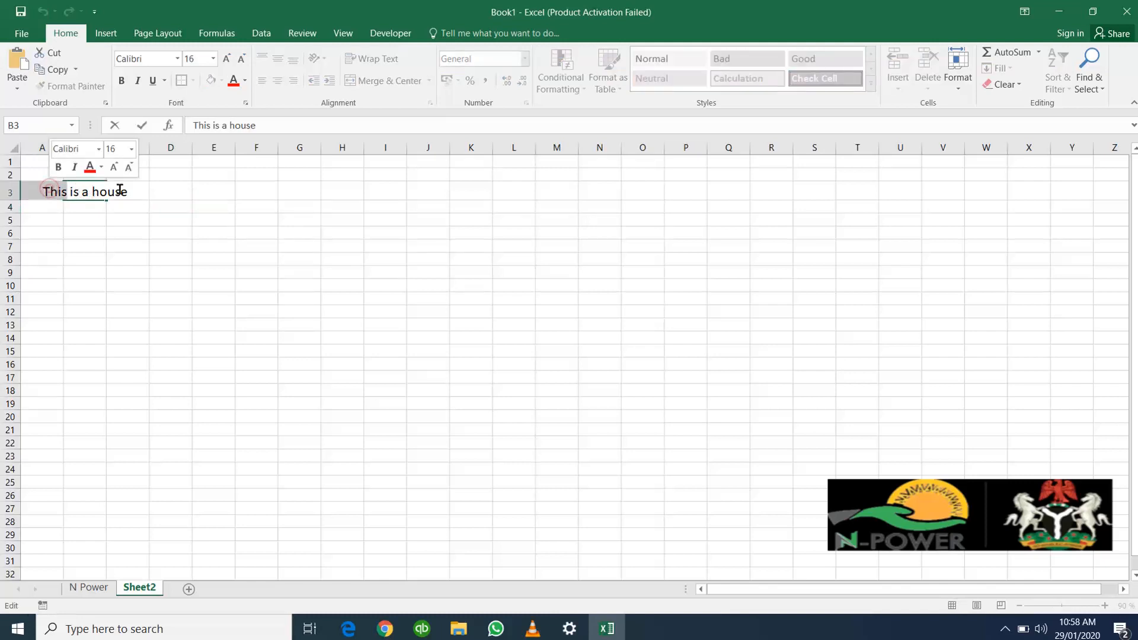
left_click(39, 191)
left_click(159, 193)
left_click(108, 194)
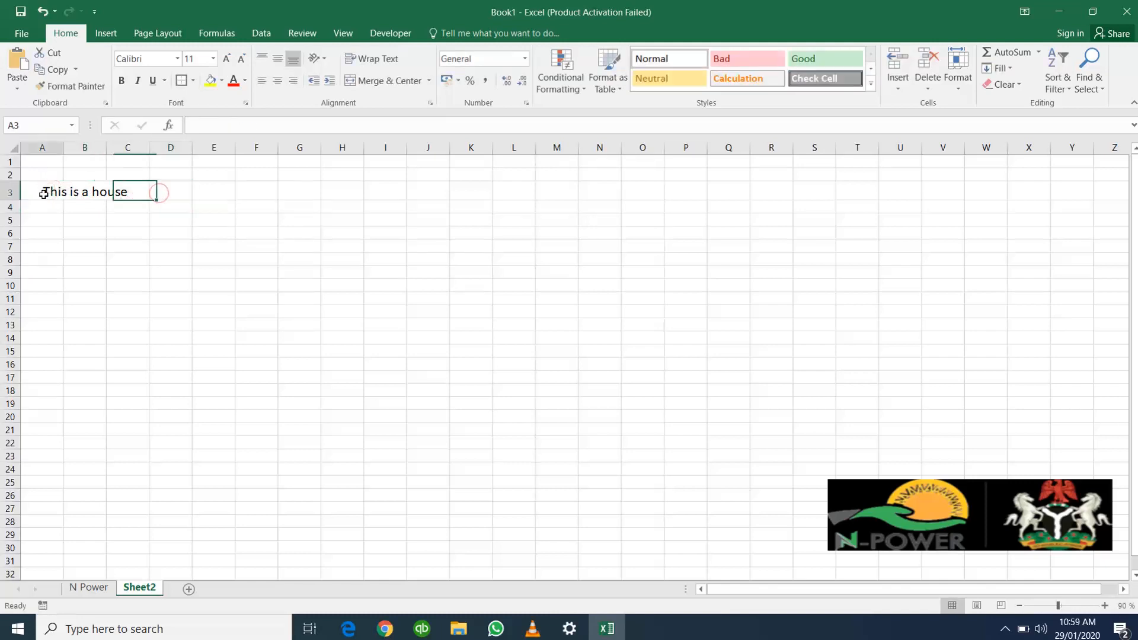
left_click(40, 191)
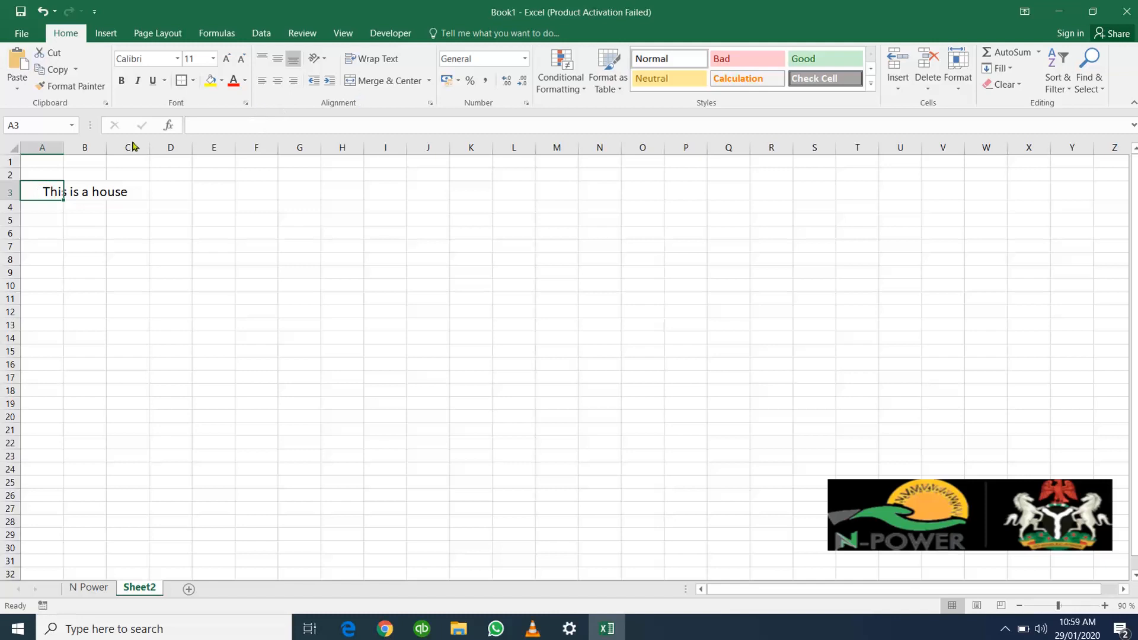
left_click_drag(52, 179, 102, 191)
left_click(602, 355)
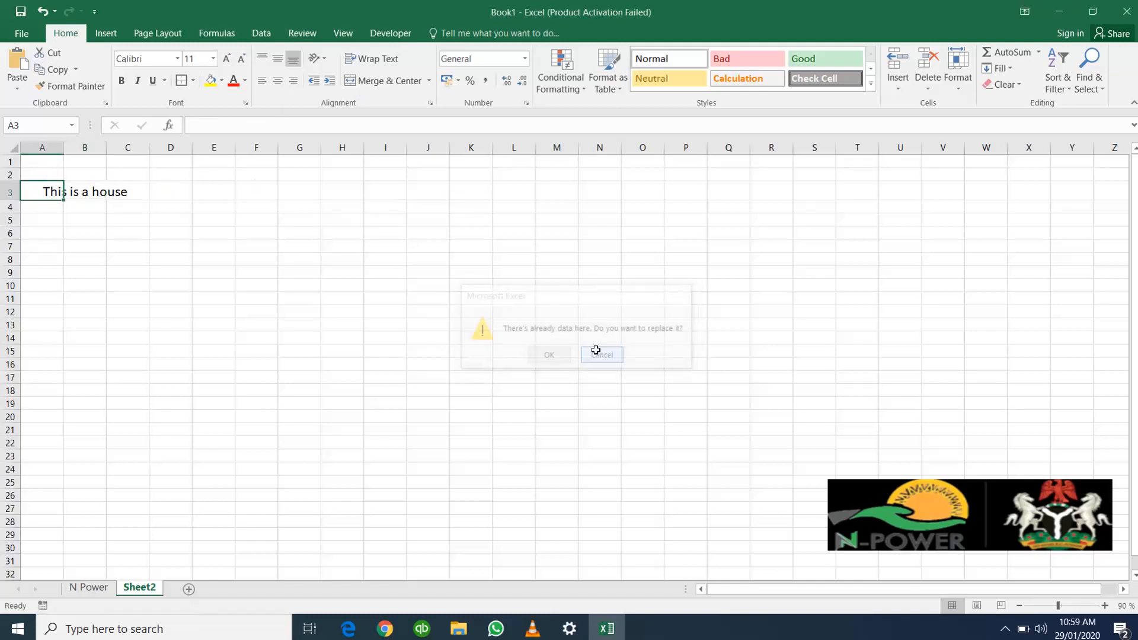
Step: Left-align the sentence in cell B3 so it starts at the cell's left edge
left_click(85, 189)
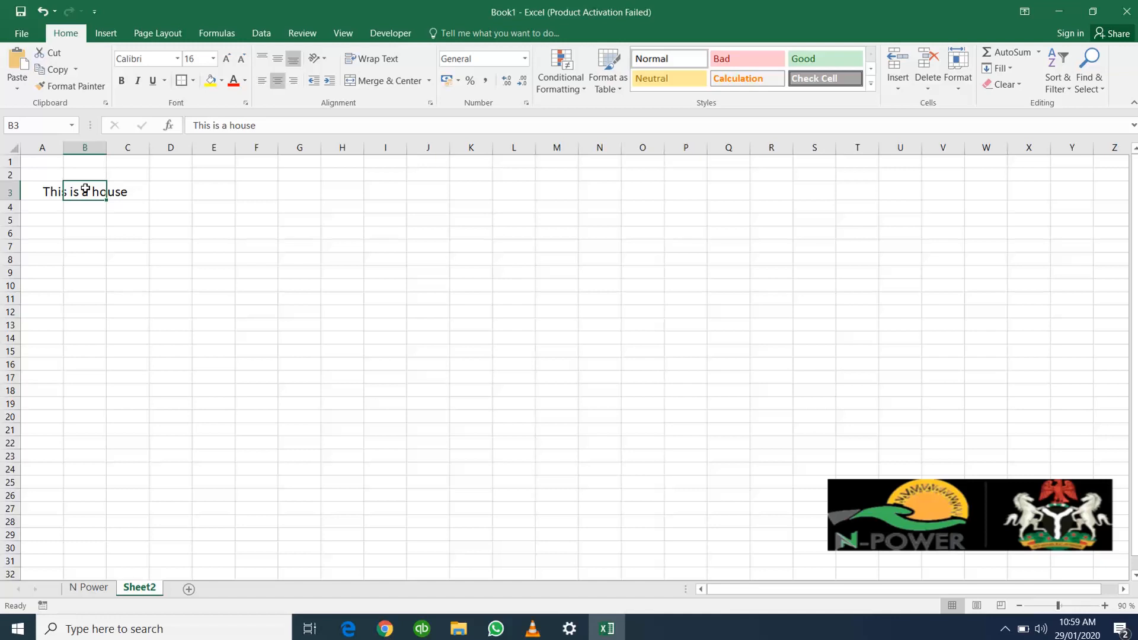
left_click(155, 188)
left_click(94, 188)
left_click(261, 80)
left_click(202, 221)
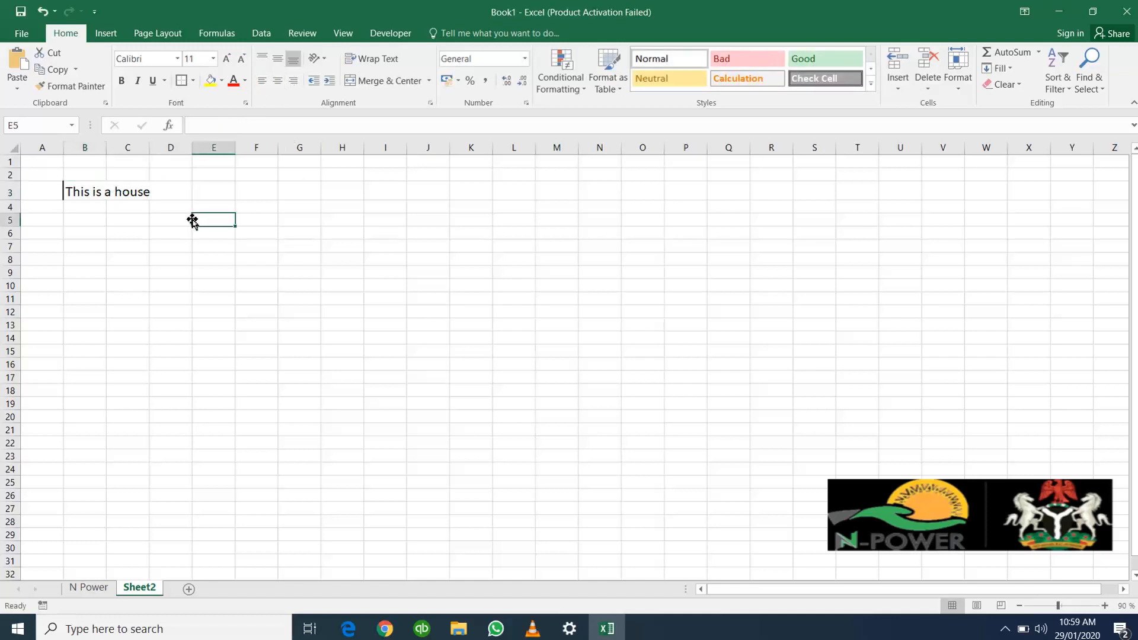
Step: Wrap the text in cell B3 so the sentence fits within the column's width
left_click(83, 191)
left_click(137, 196)
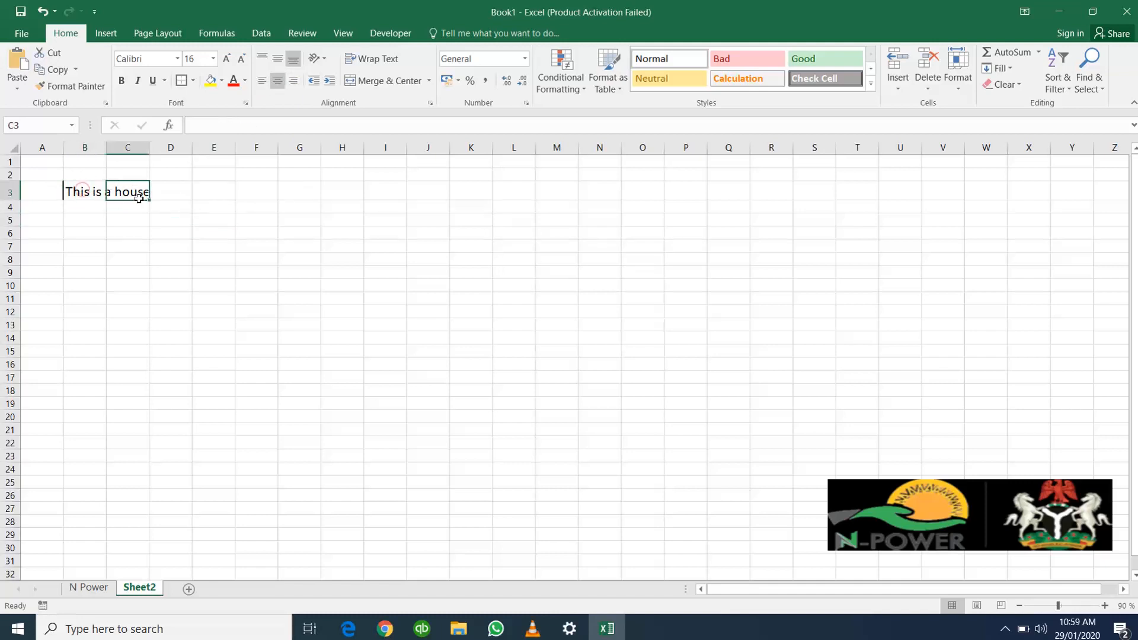
left_click(81, 197)
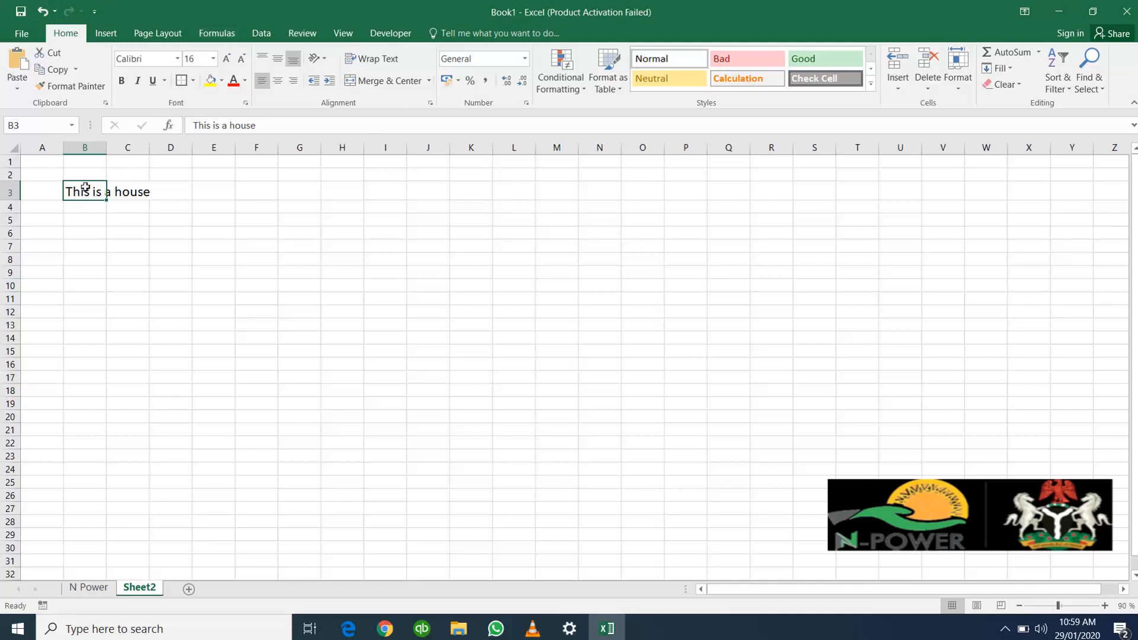
left_click(96, 249)
left_click(82, 194)
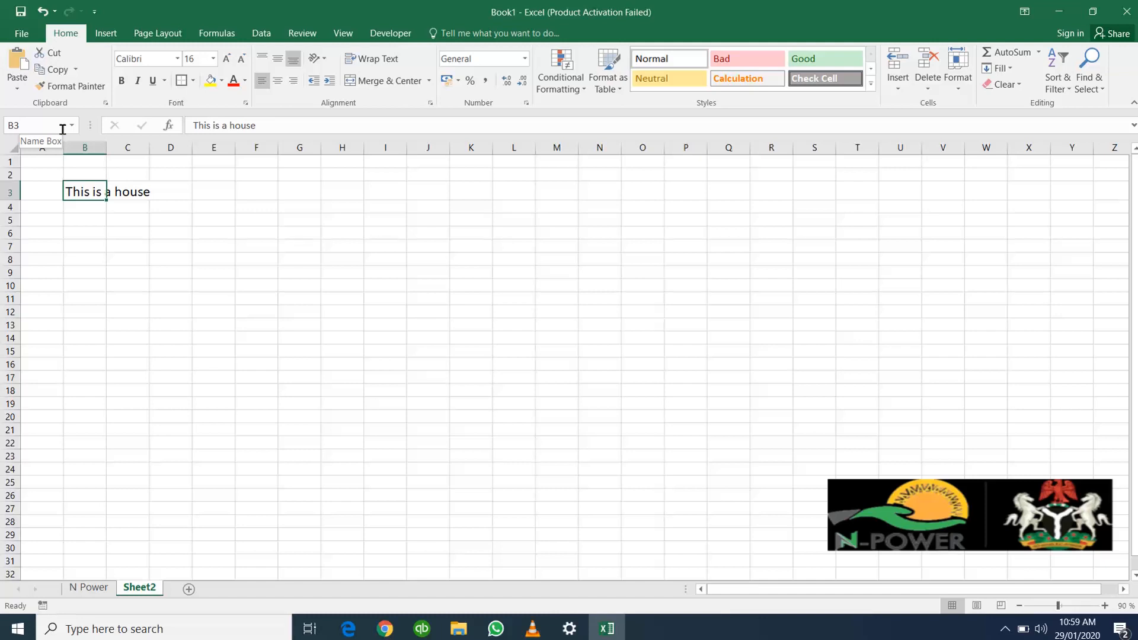
left_click(377, 59)
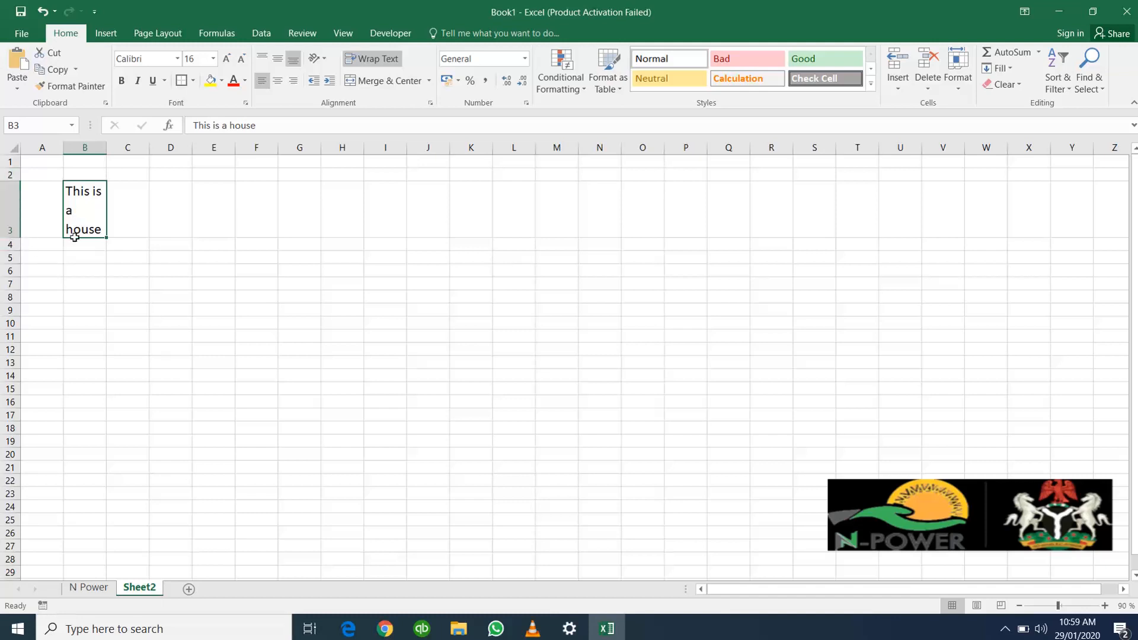
Step: Shorten row 3 to about two lines of text and turn off text wrapping in cell B3
left_click_drag(7, 237, 7, 216)
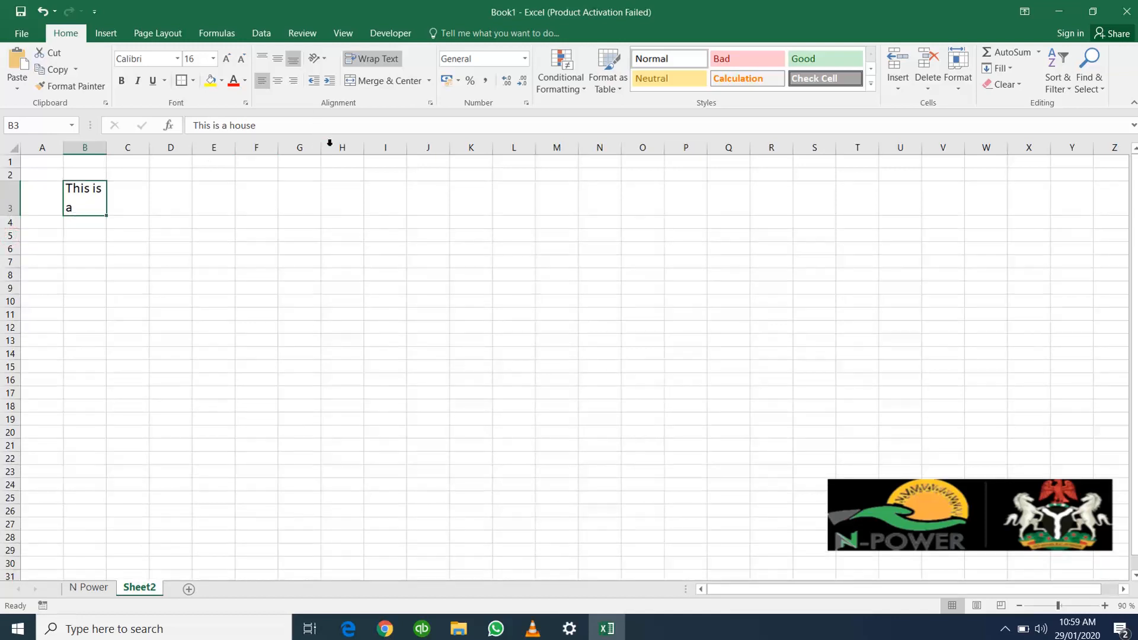
left_click(390, 64)
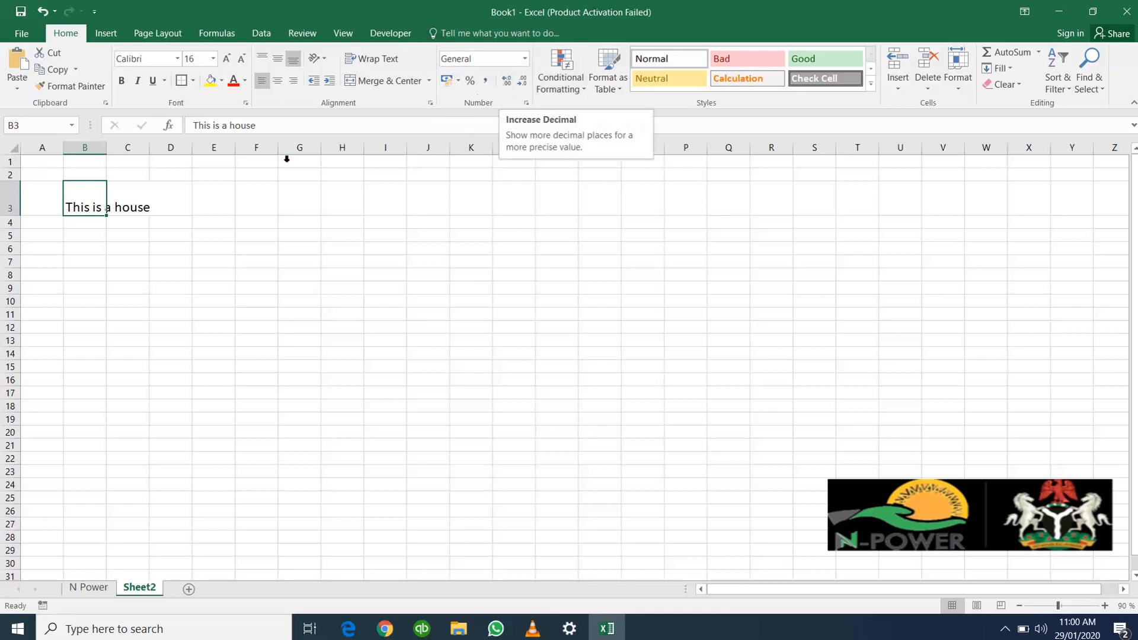
left_click(96, 205)
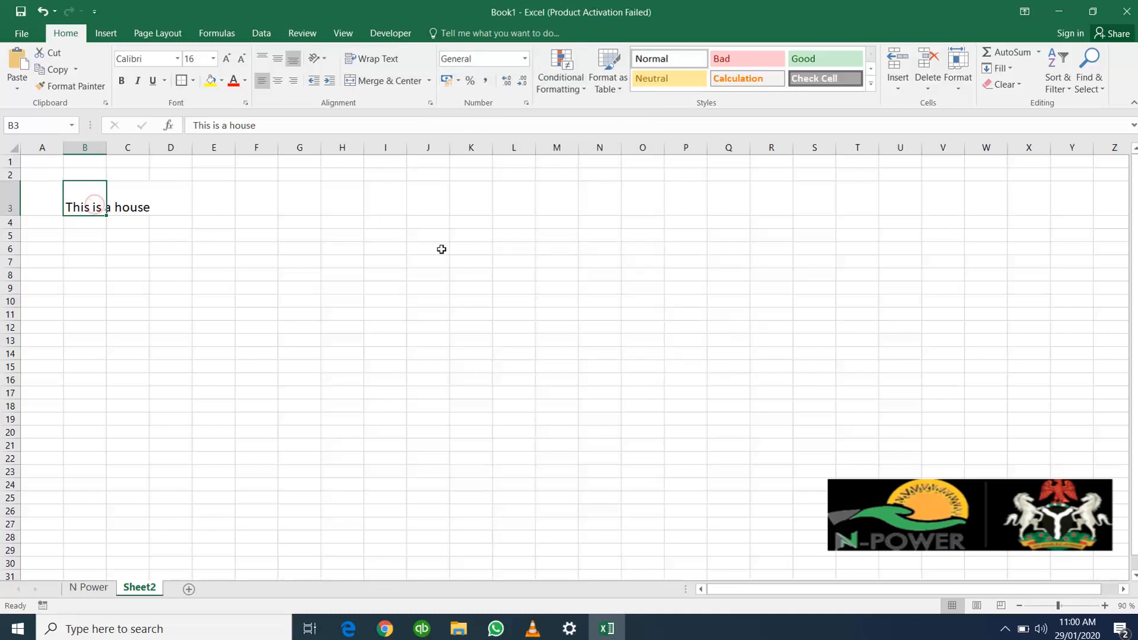